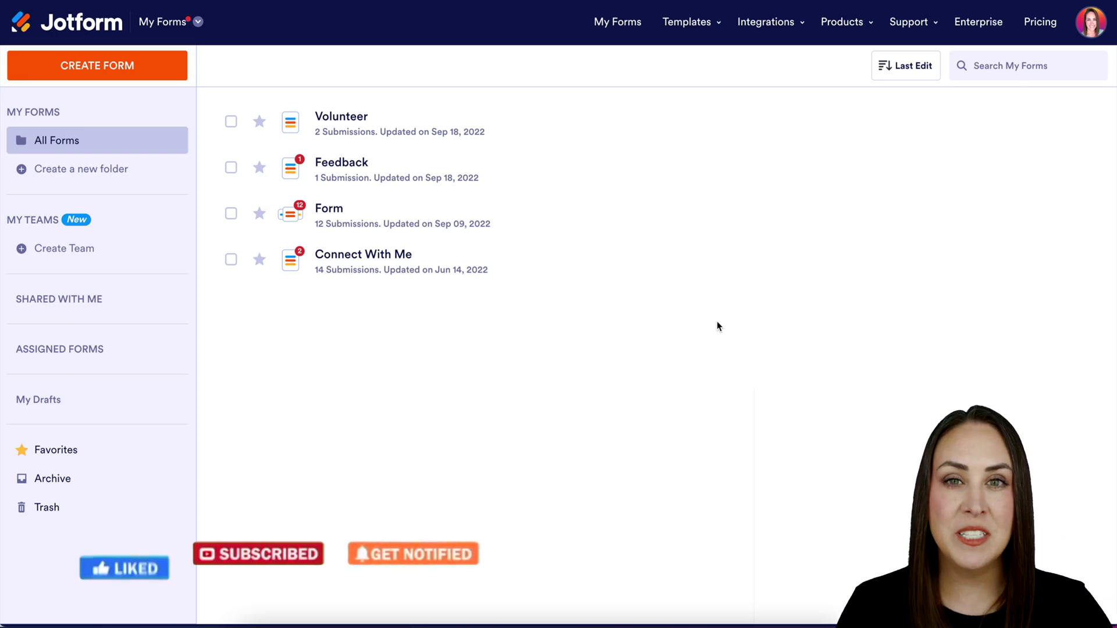
Switch to My Sign Documents and start creating a new sign document.
left_click(185, 27)
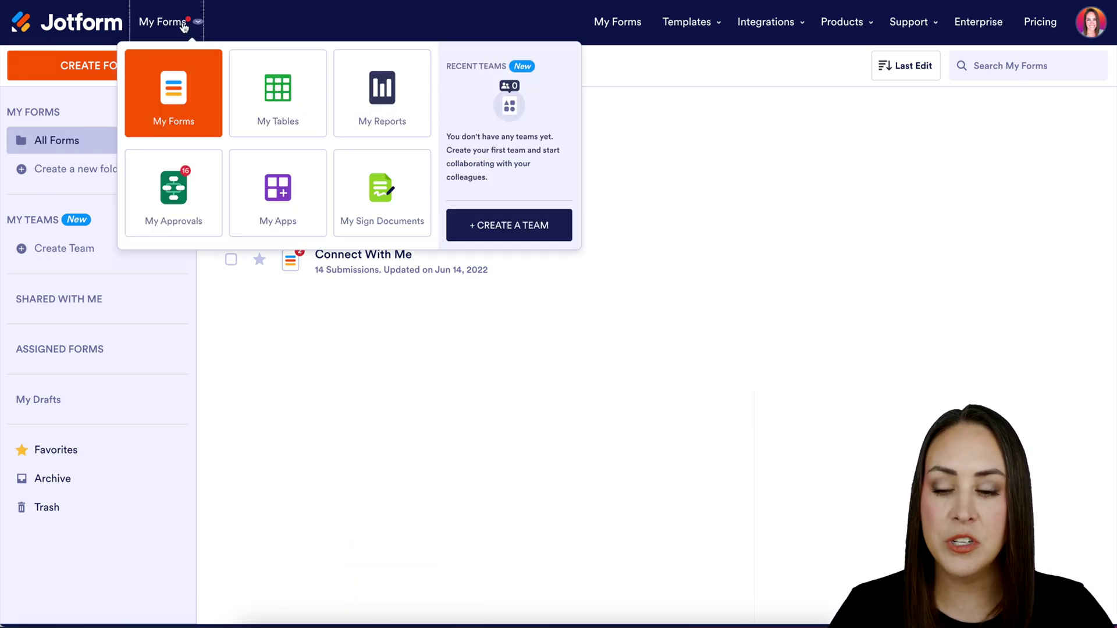
left_click(365, 199)
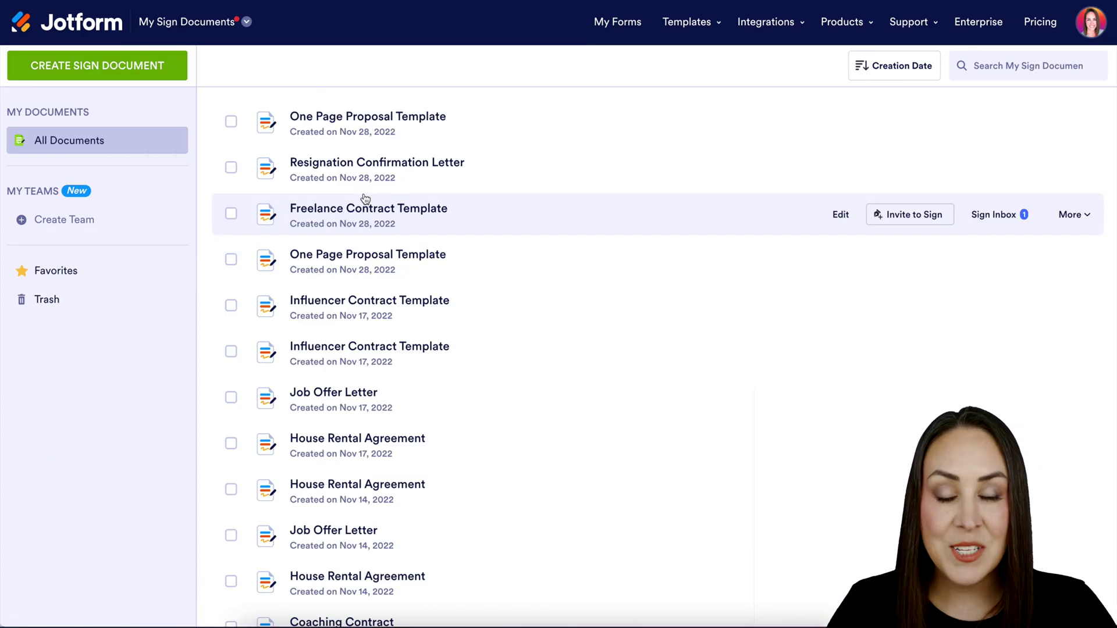
left_click(99, 68)
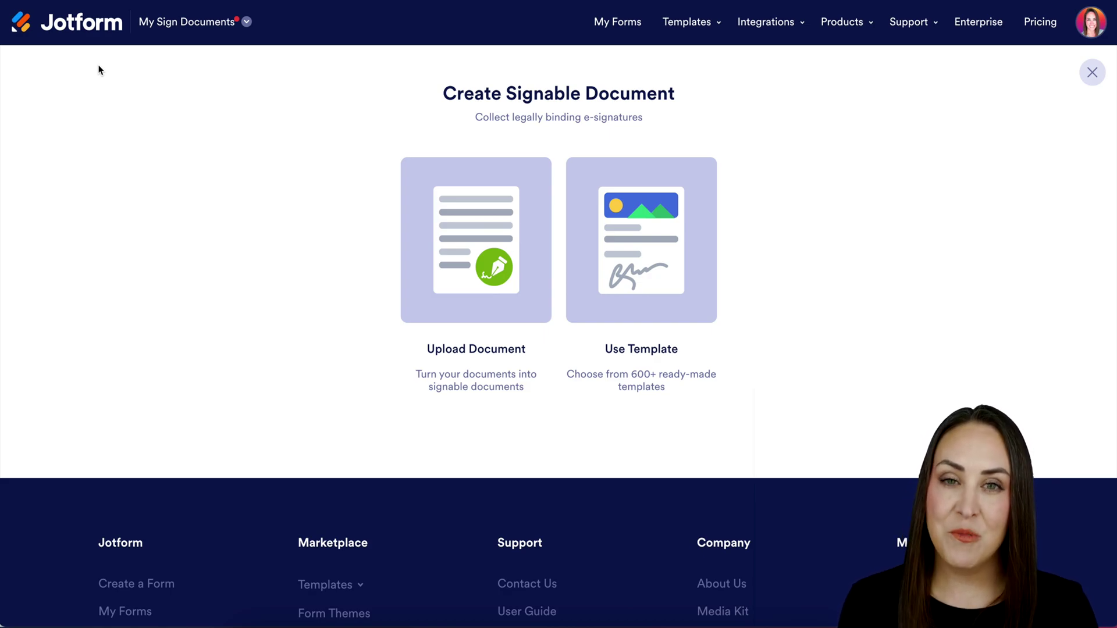
Filter the templates by Contract and use the Freelance Contract Template.
left_click(678, 267)
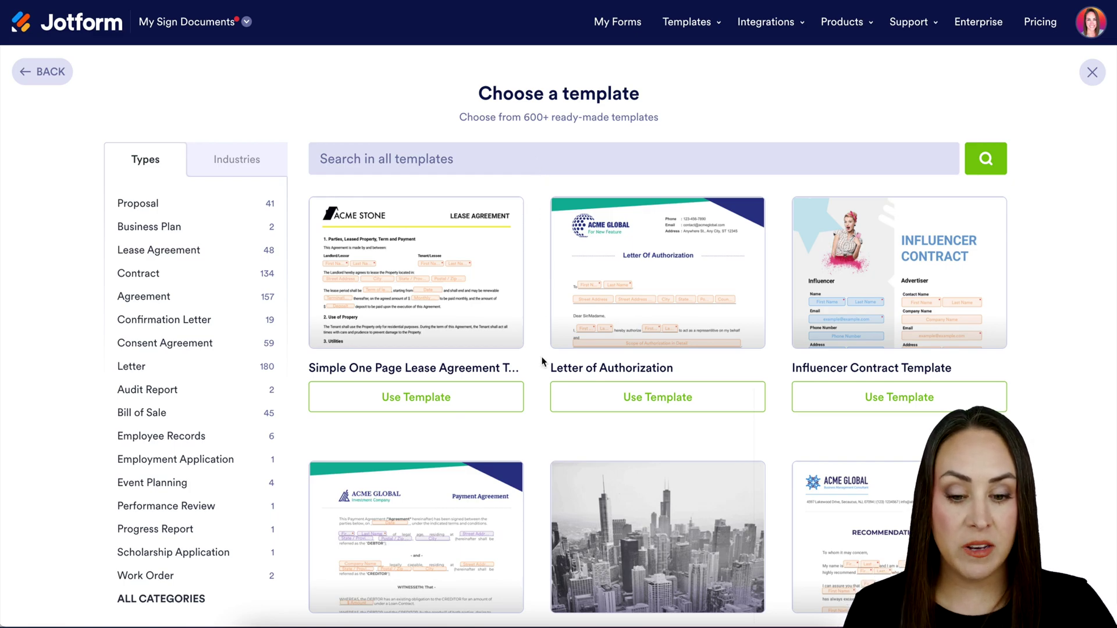
scroll(543, 362, "down", 5)
scroll(543, 362, "up", 5)
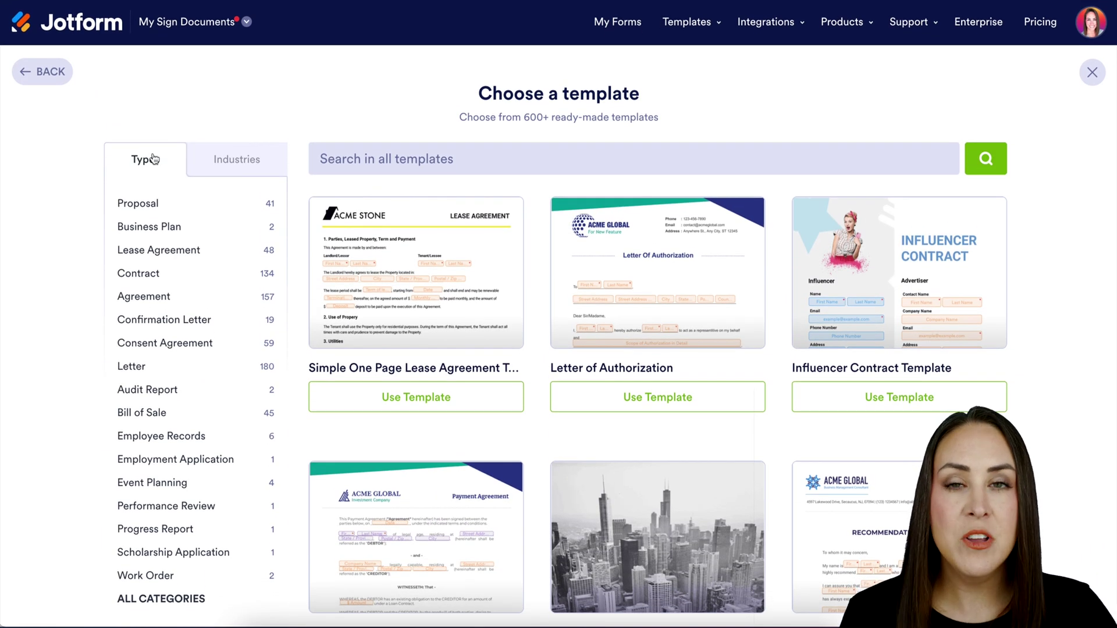
left_click(151, 273)
scroll(546, 490, "down", 8)
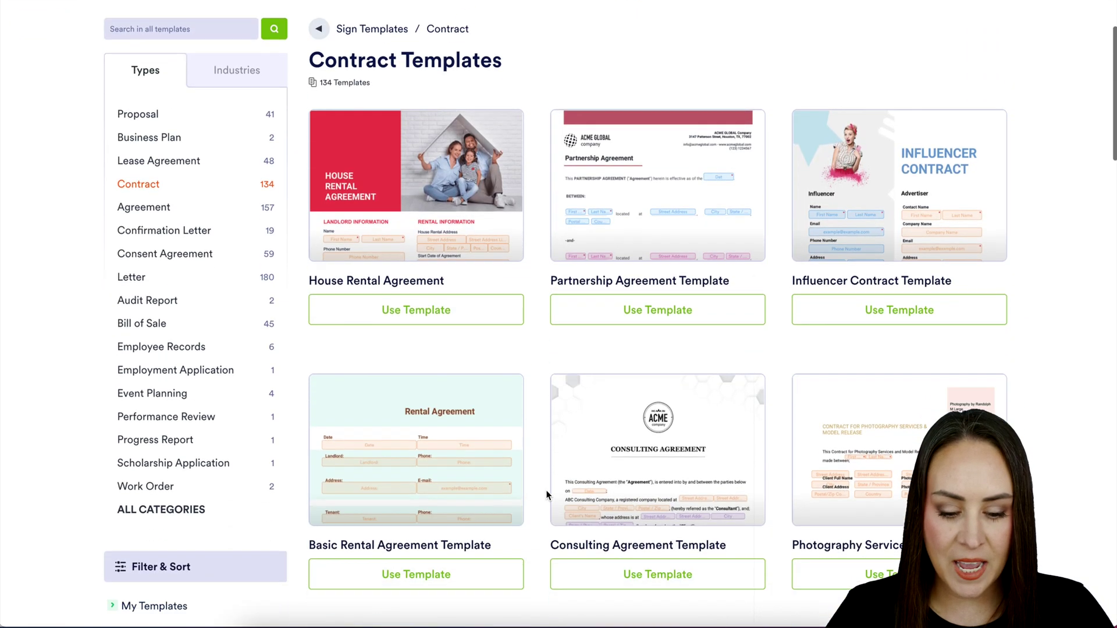
scroll(547, 494, "down", 3)
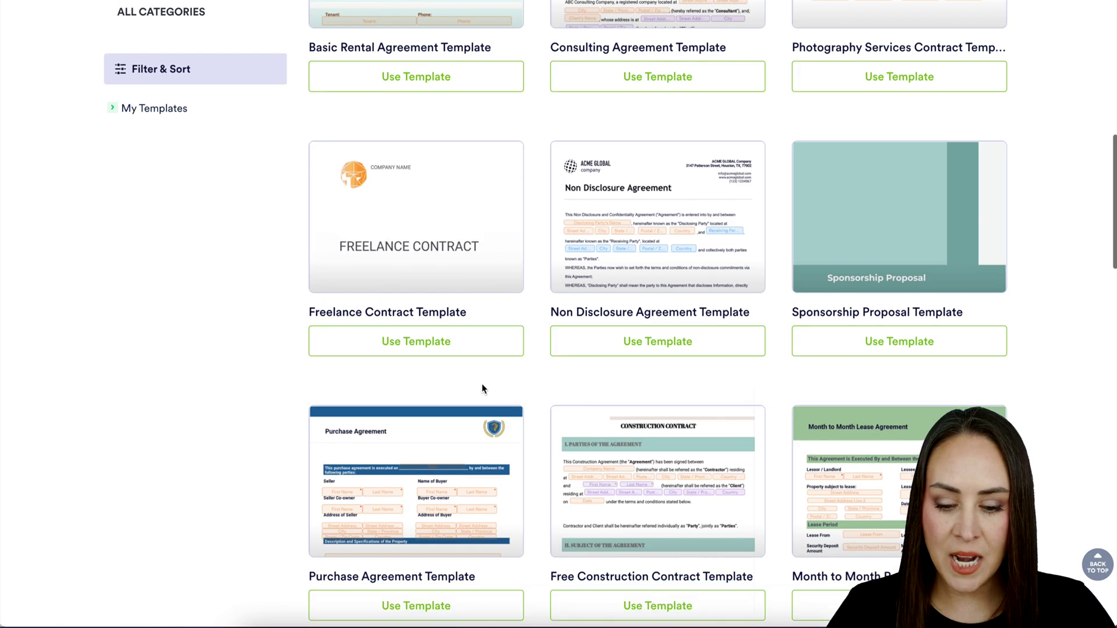
left_click(410, 346)
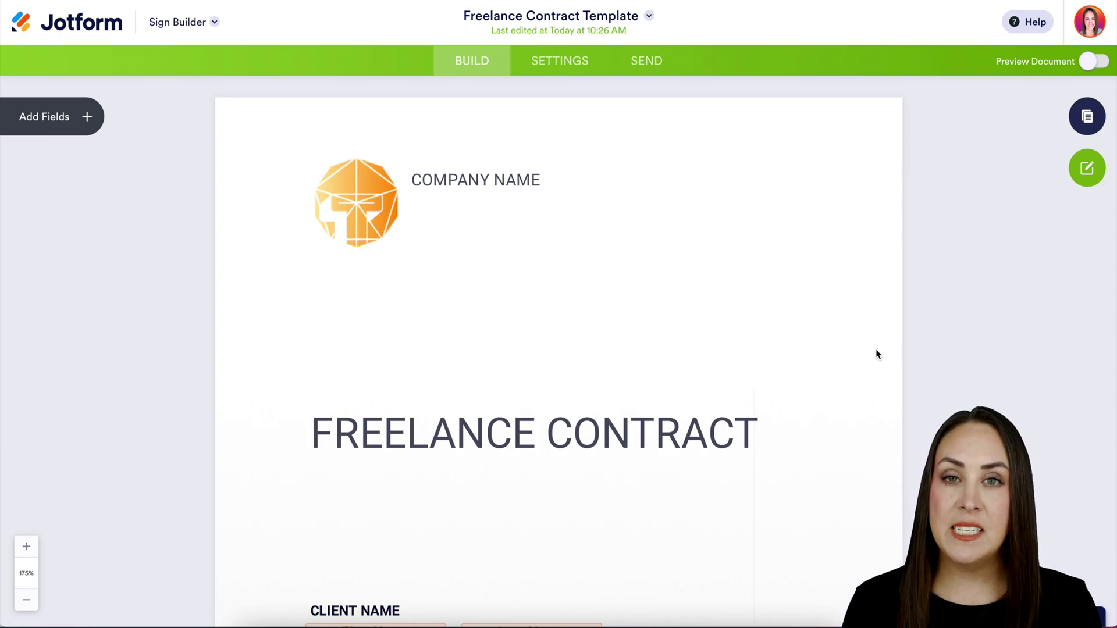
Scroll through the contract from the name fields down to the signature lines and back.
scroll(876, 351, "down", 7)
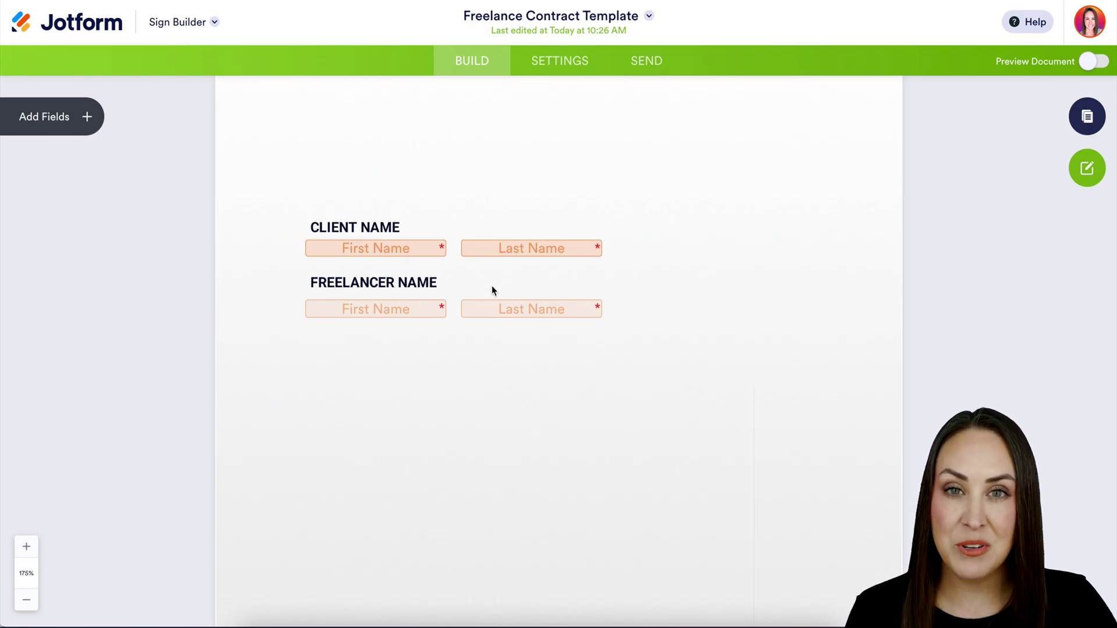
scroll(813, 429, "down", 15)
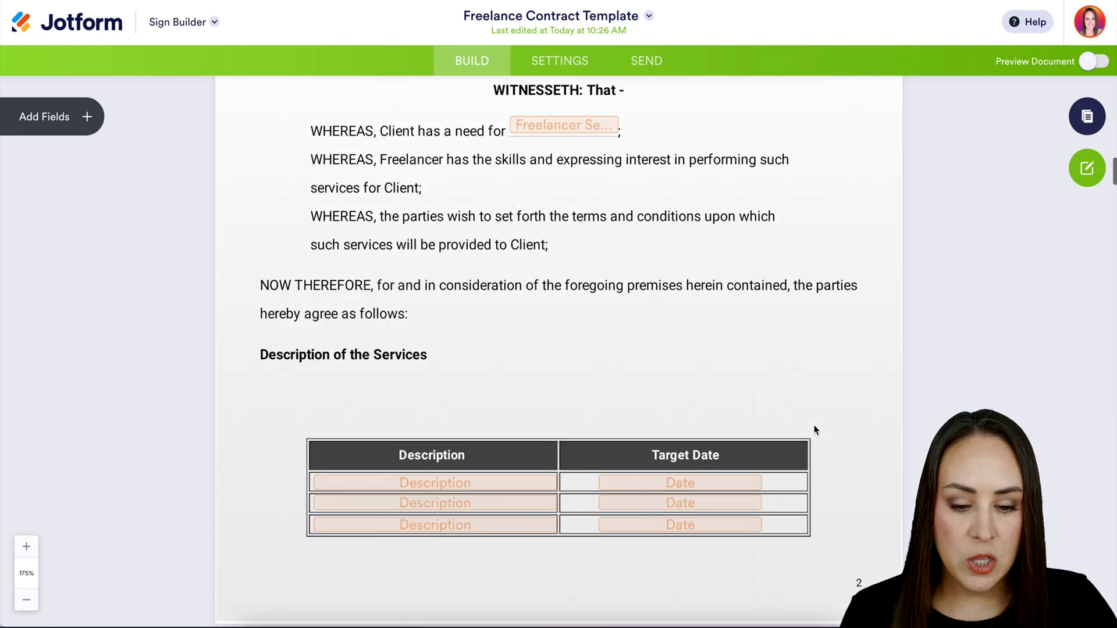
scroll(814, 429, "down", 20)
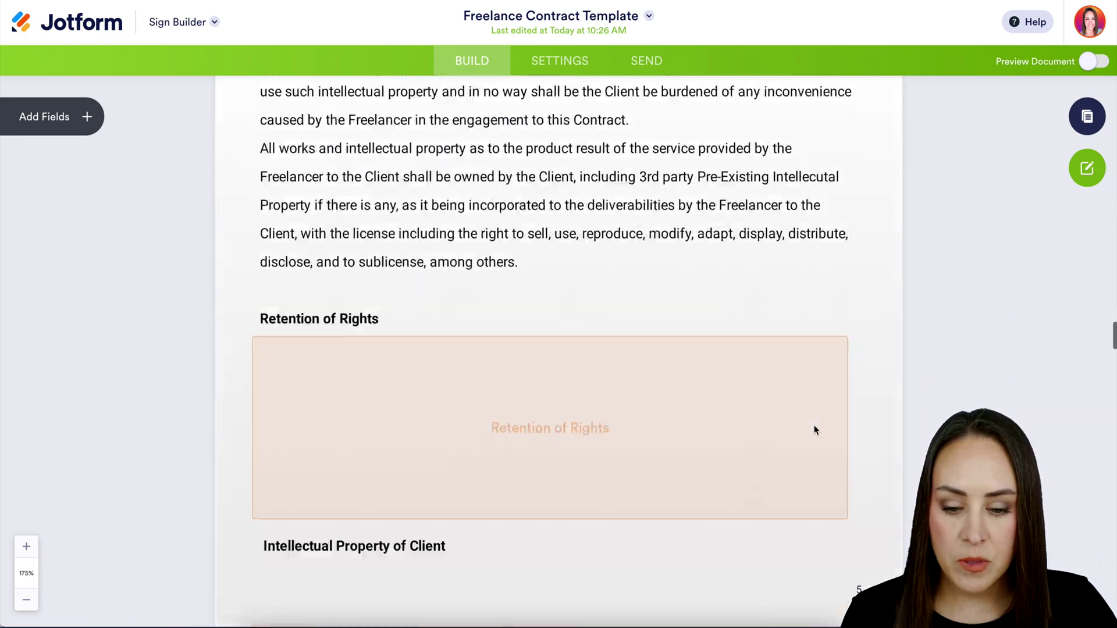
scroll(814, 430, "down", 20)
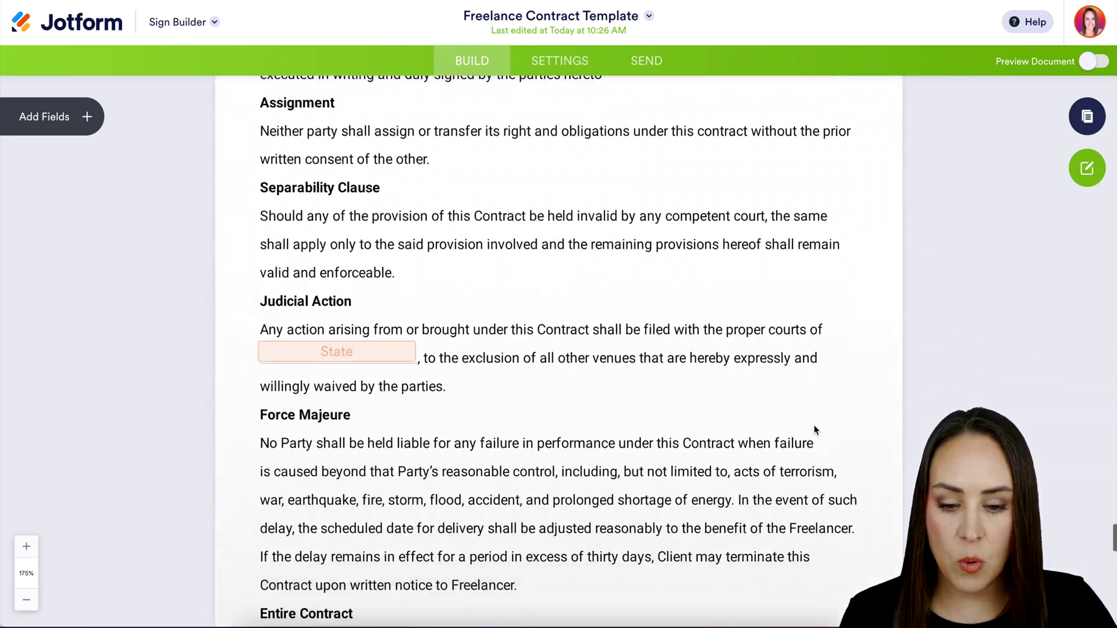
scroll(813, 429, "up", 4)
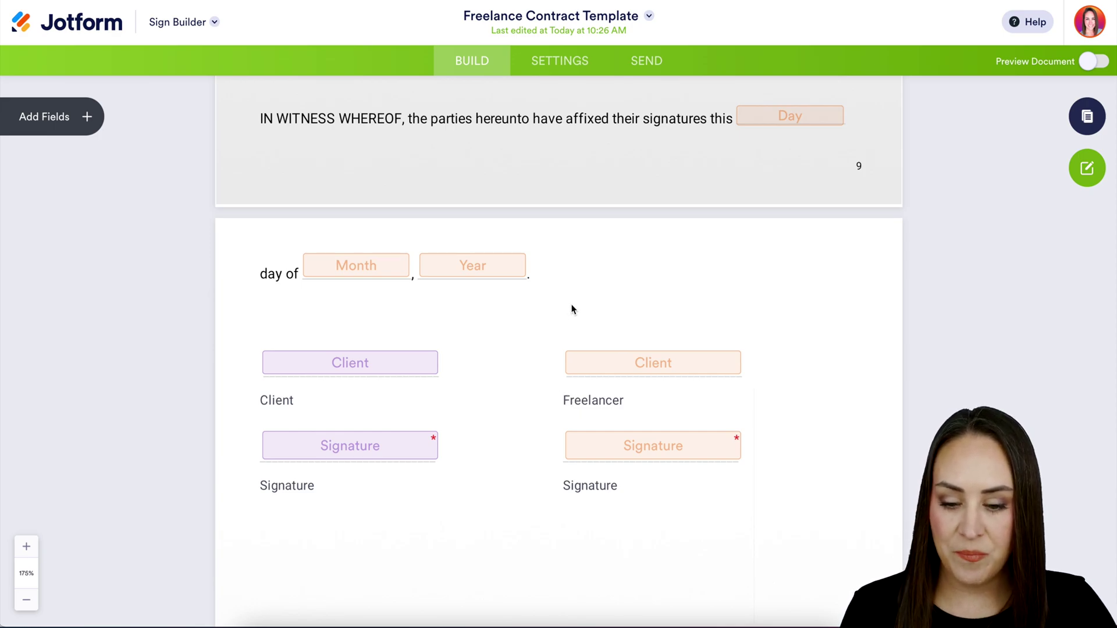
scroll(572, 309, "up", 20)
scroll(571, 309, "up", 15)
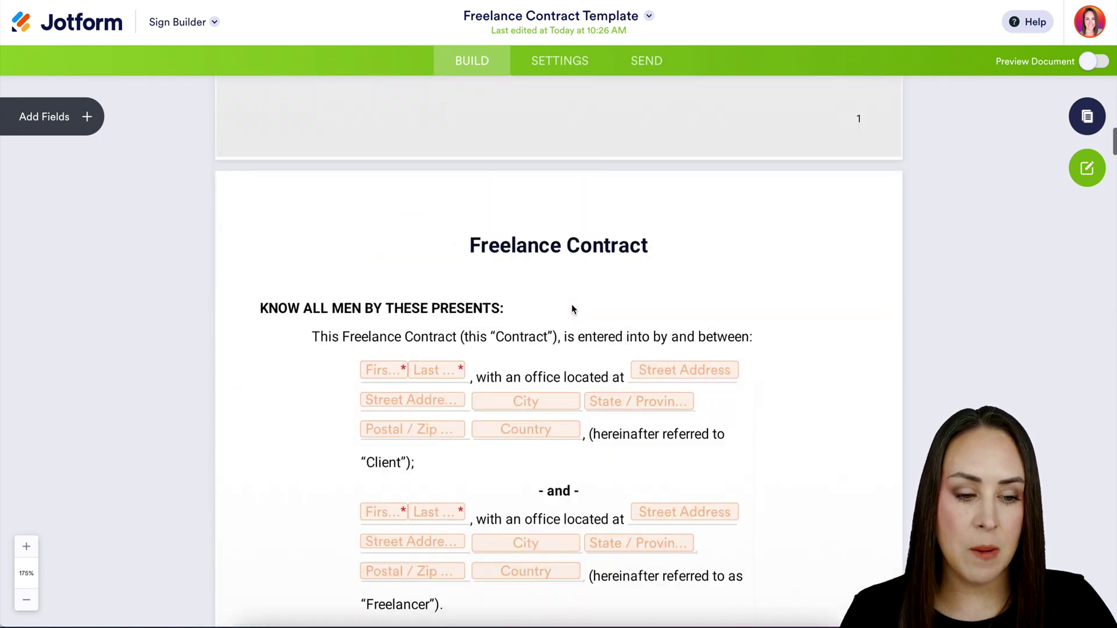
scroll(572, 309, "down", 5)
scroll(574, 310, "down", 1)
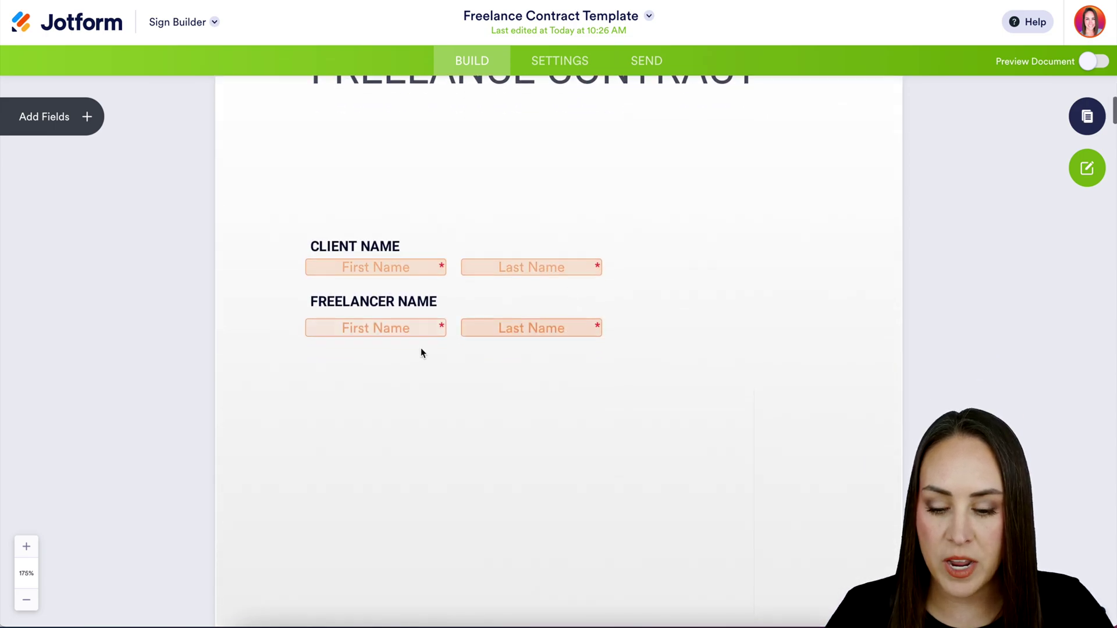
Assign the Client Name field pair to the Client role.
left_click(389, 269)
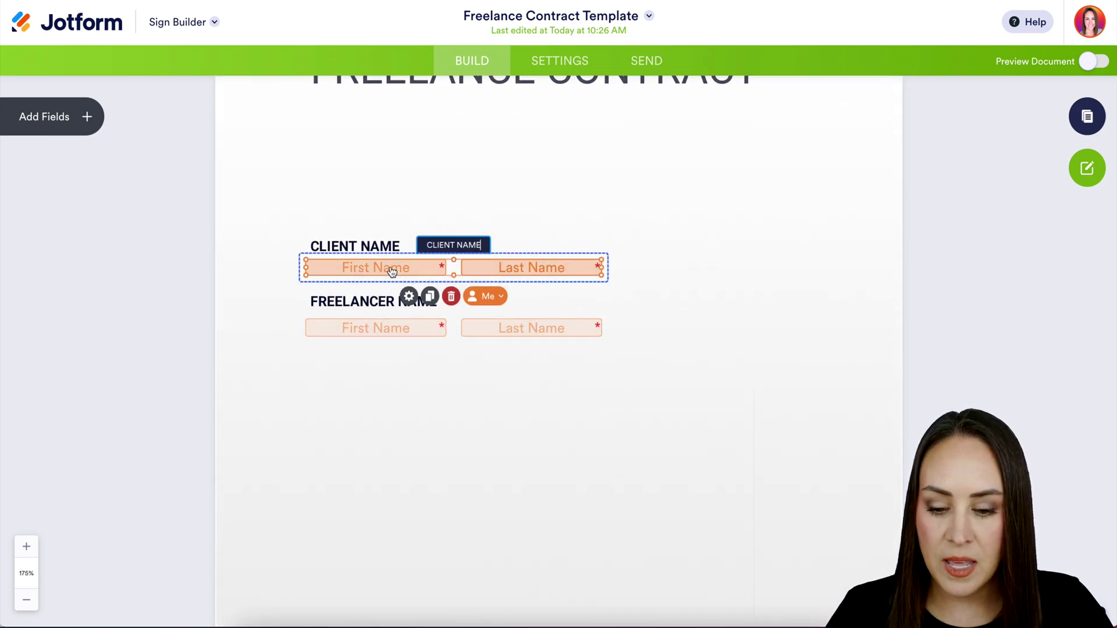
left_click(486, 294)
left_click(499, 391)
left_click(694, 389)
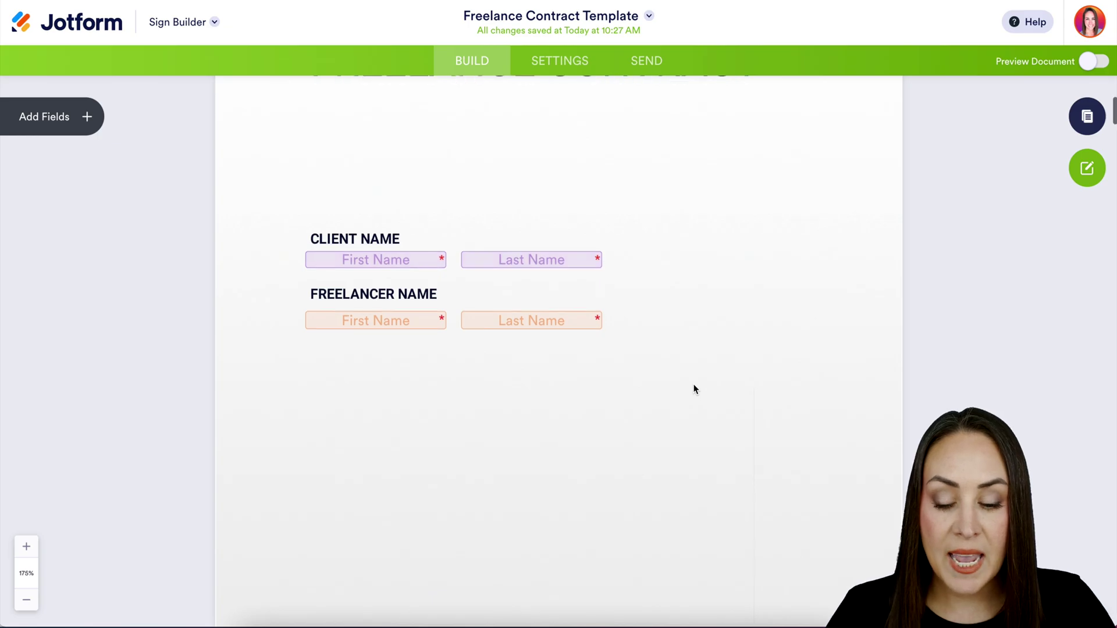
Assign the client's full name and office address fields to the Client role.
scroll(695, 389, "down", 10)
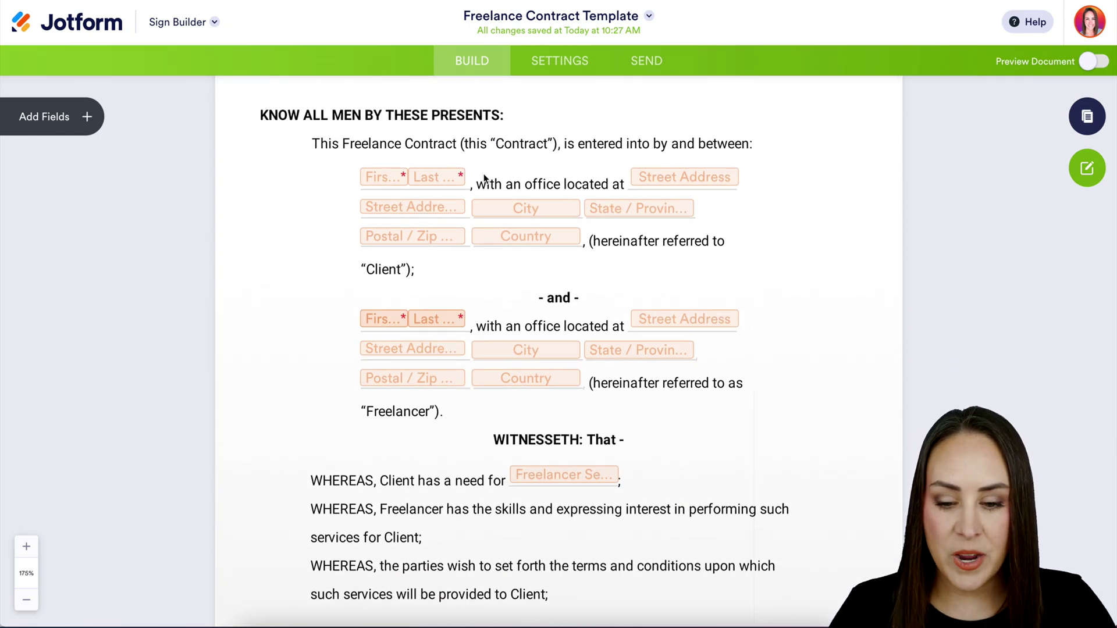
left_click(442, 179)
left_click(447, 207)
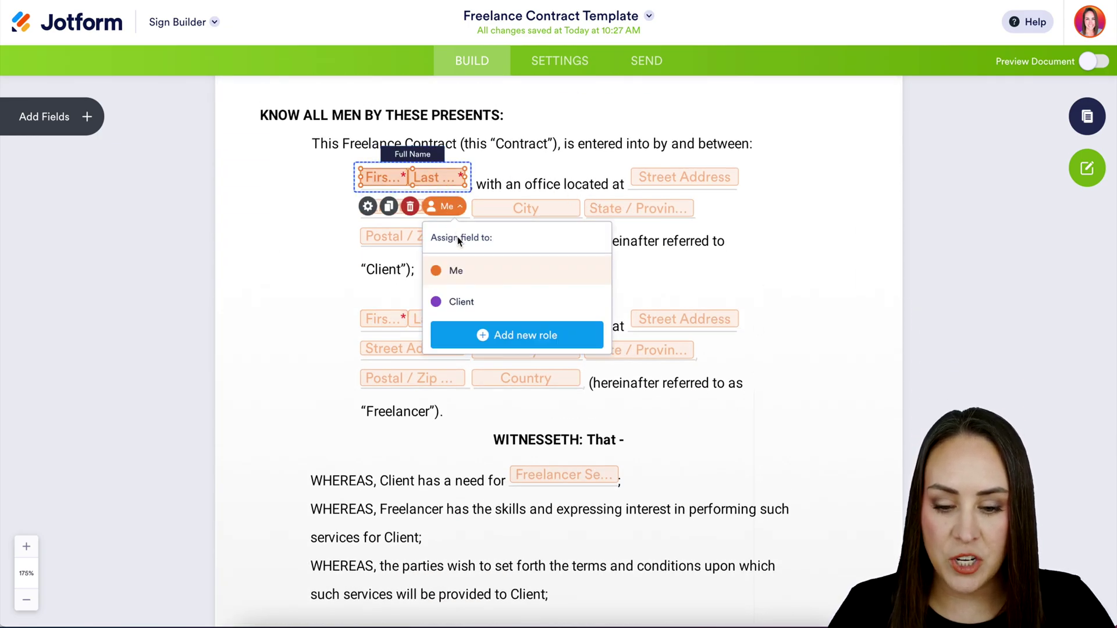
left_click(460, 309)
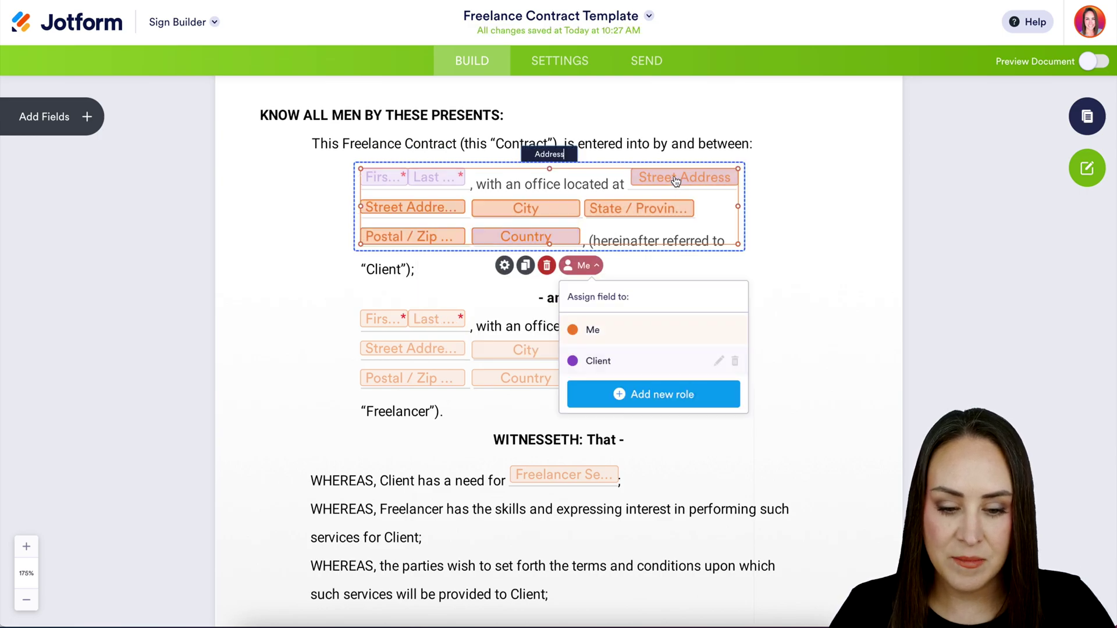
left_click(812, 281)
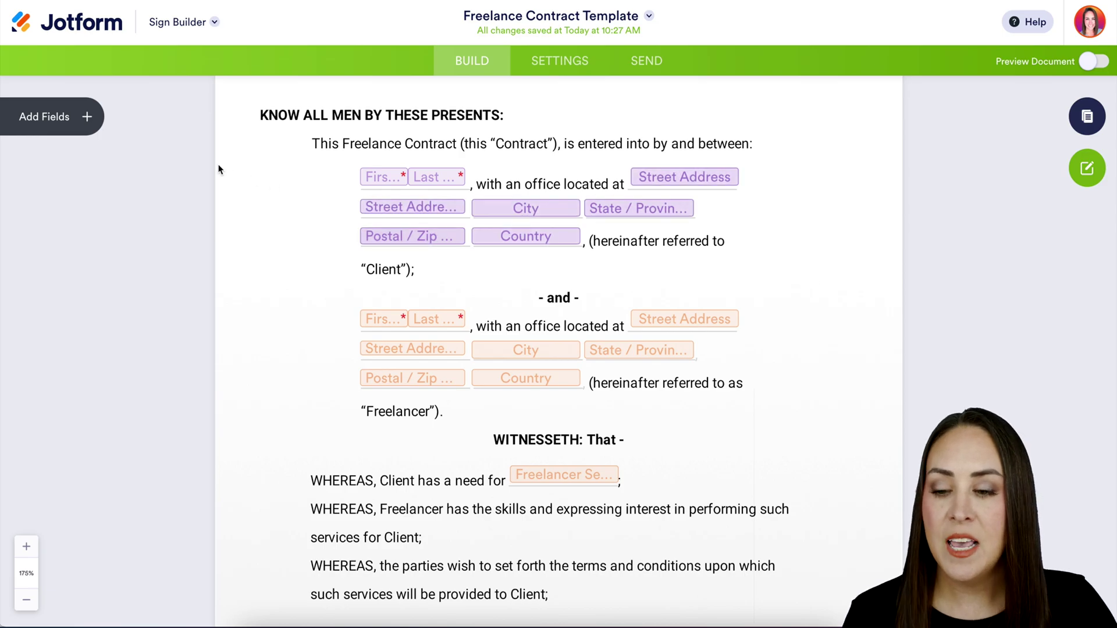
Try a Signature field assigned to Me beside the client details, delete it, then open Settings.
left_click(87, 116)
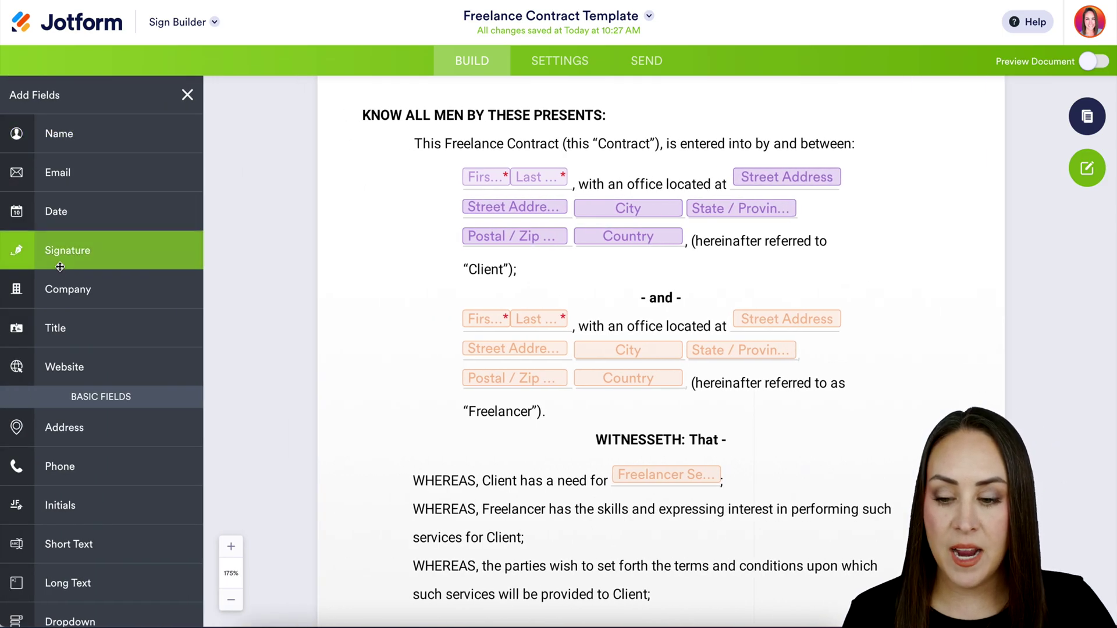
mouse_move(53, 251)
left_mouse_down()
mouse_move(682, 327)
mouse_move(777, 281)
left_mouse_up()
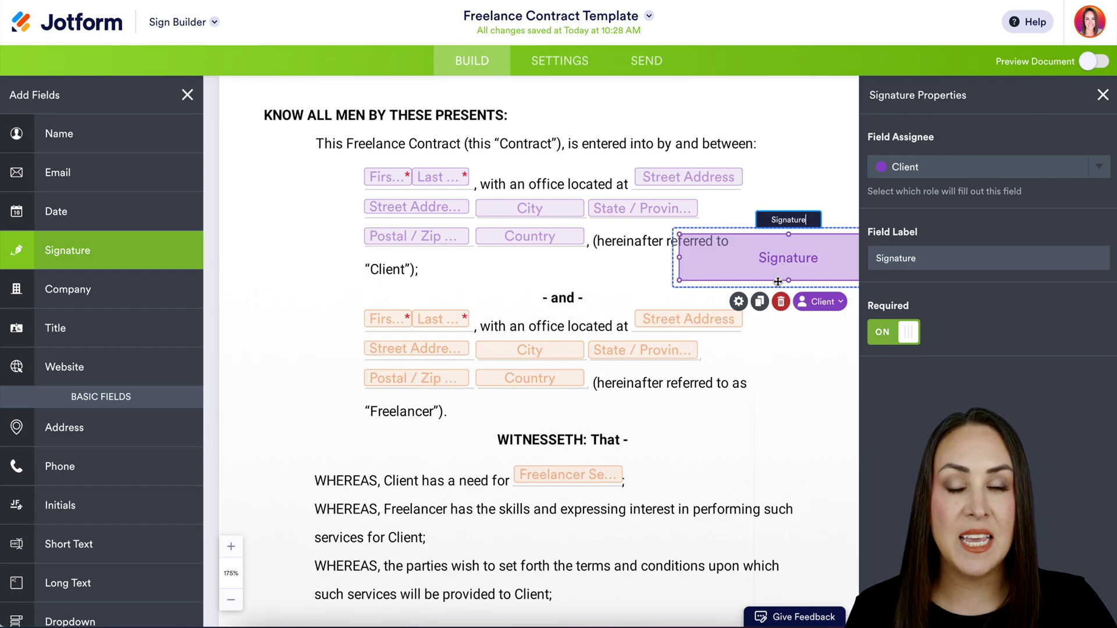
left_click(968, 170)
left_click(939, 200)
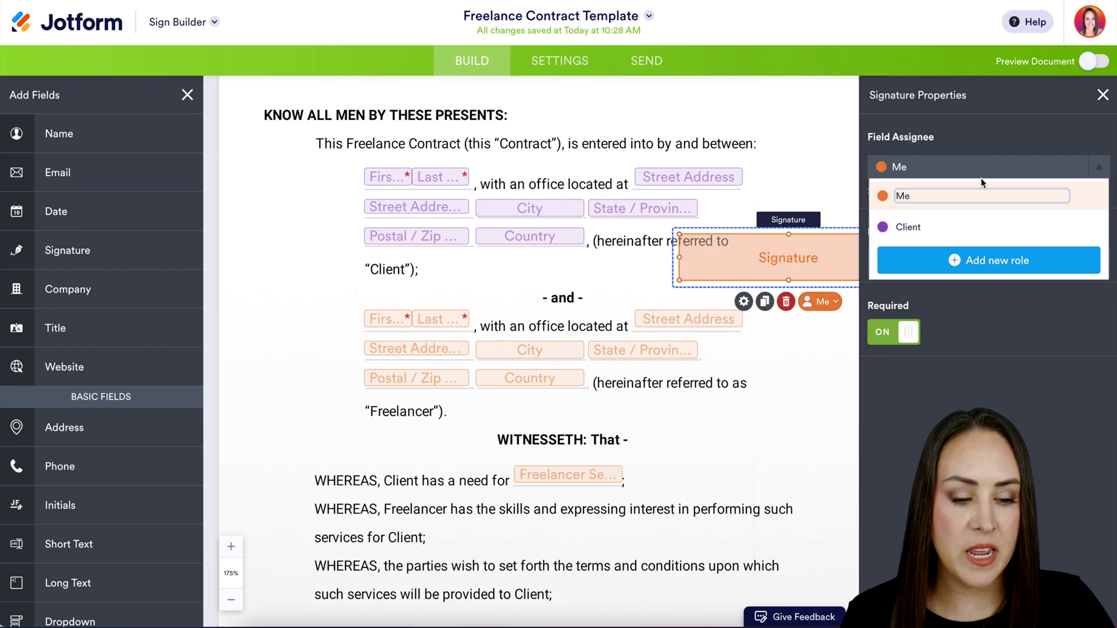
left_click(1104, 95)
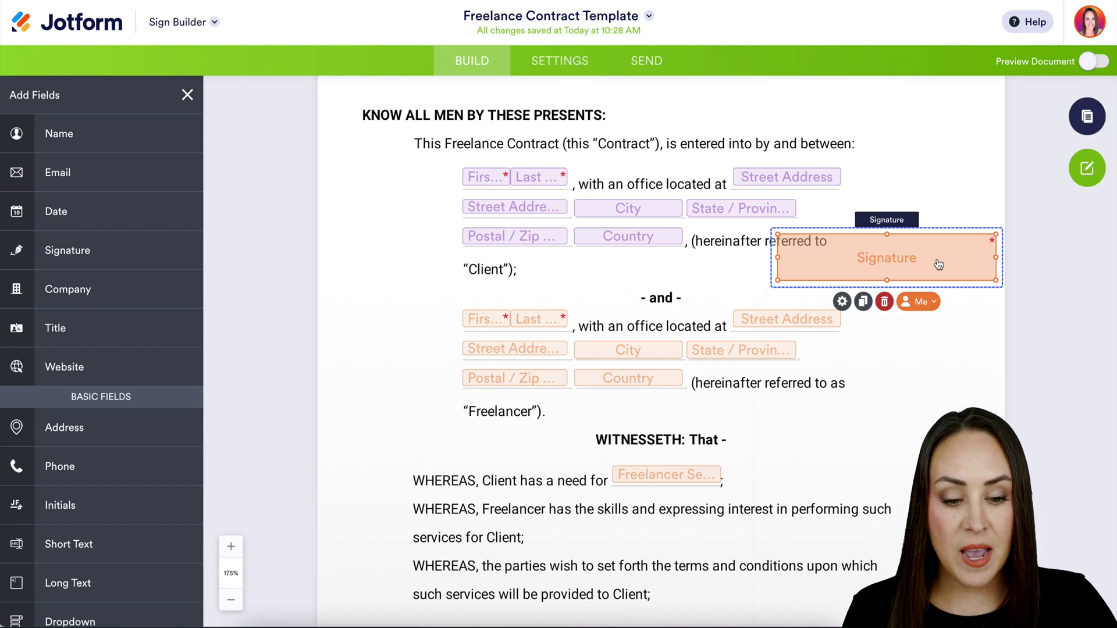
left_click(885, 302)
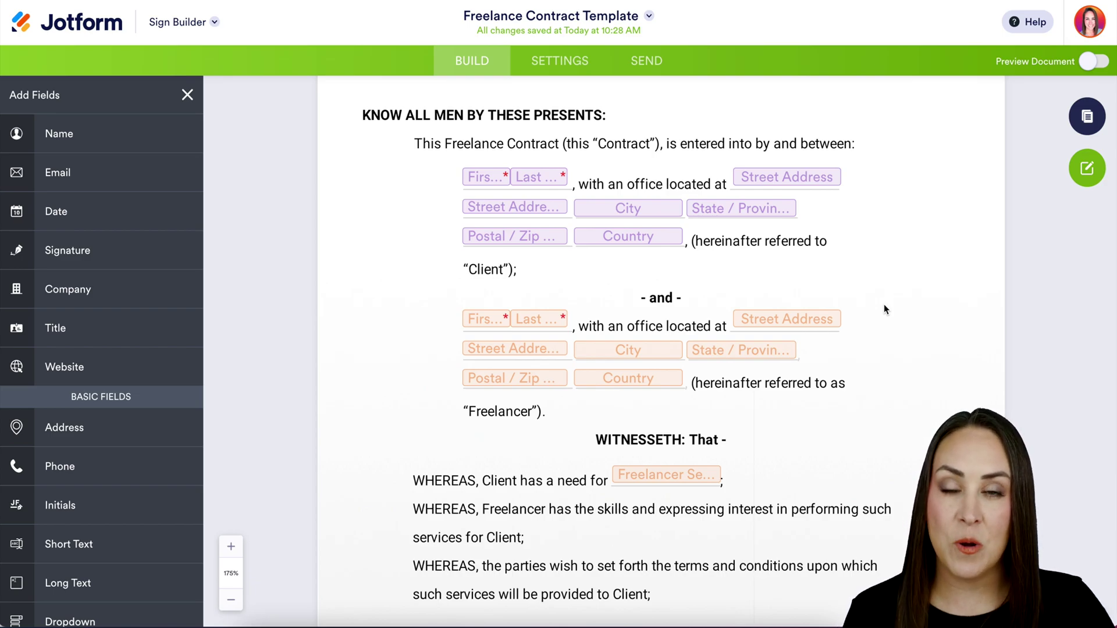
left_click(563, 67)
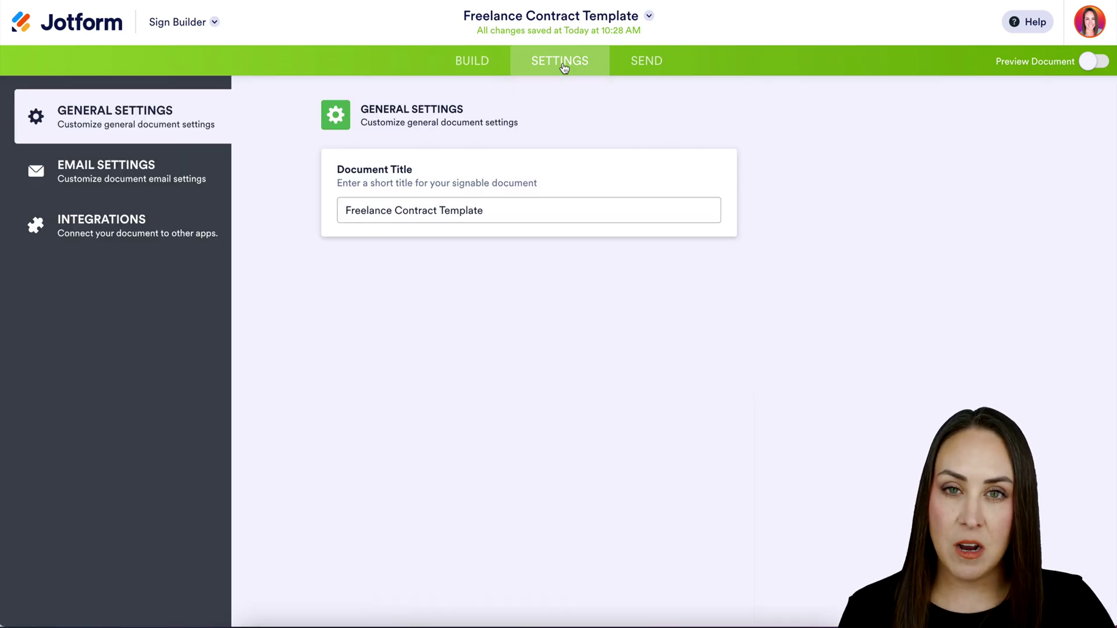
Set the signers' email message to 'Please sign ASAP', then view the Integrations page.
left_click(138, 176)
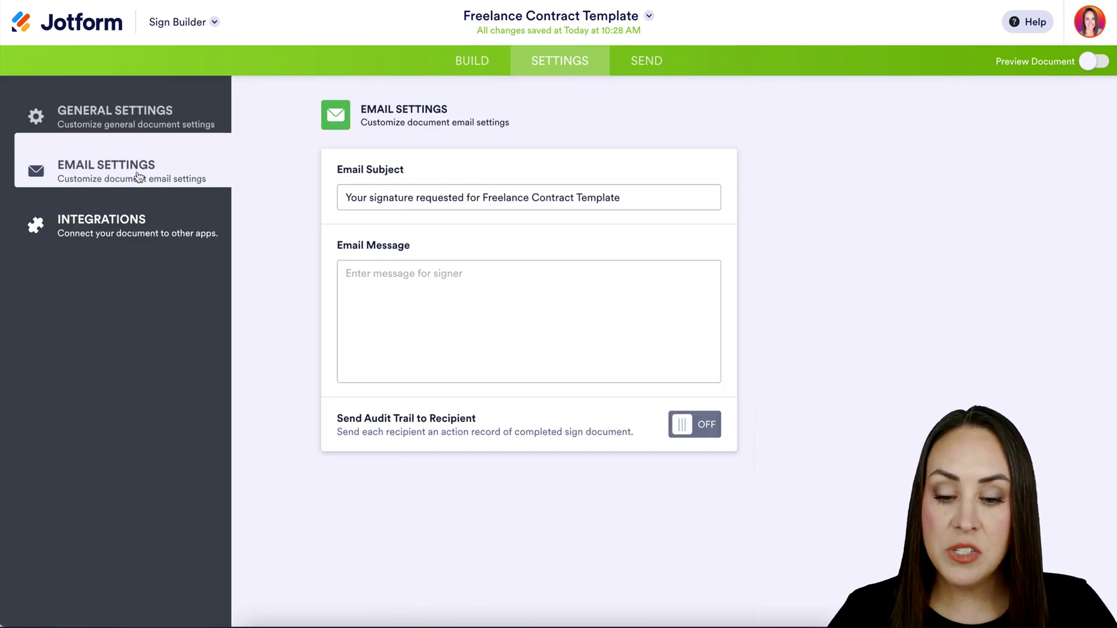
left_click(424, 304)
type("Please ")
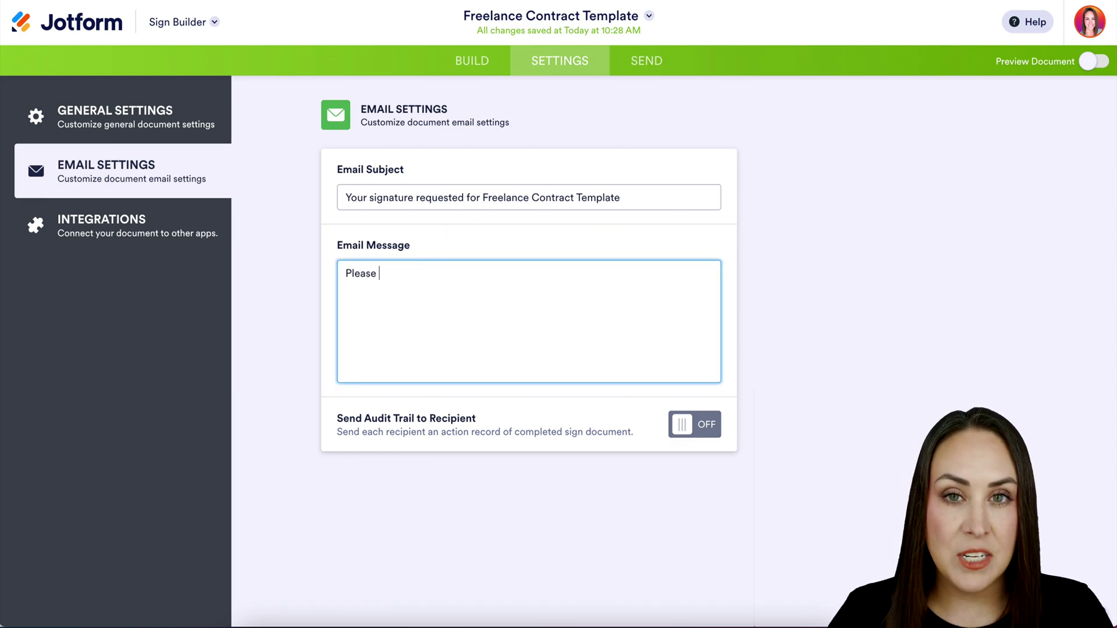
type("sign ASAP")
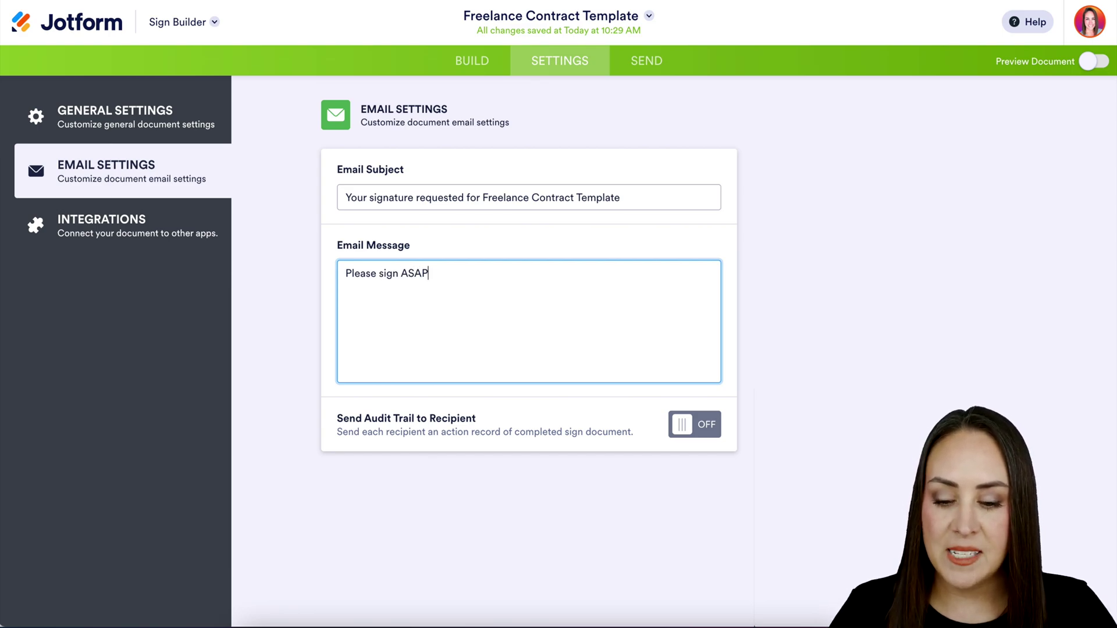
left_click(168, 233)
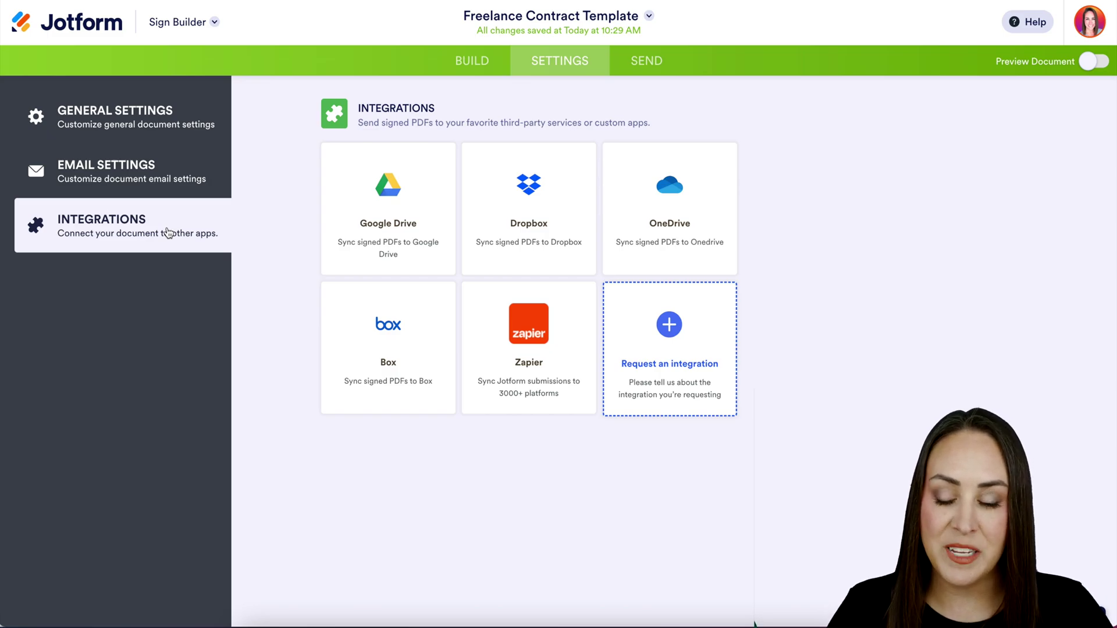
On the Send page, require access code 123 for the Client signer.
left_click(661, 70)
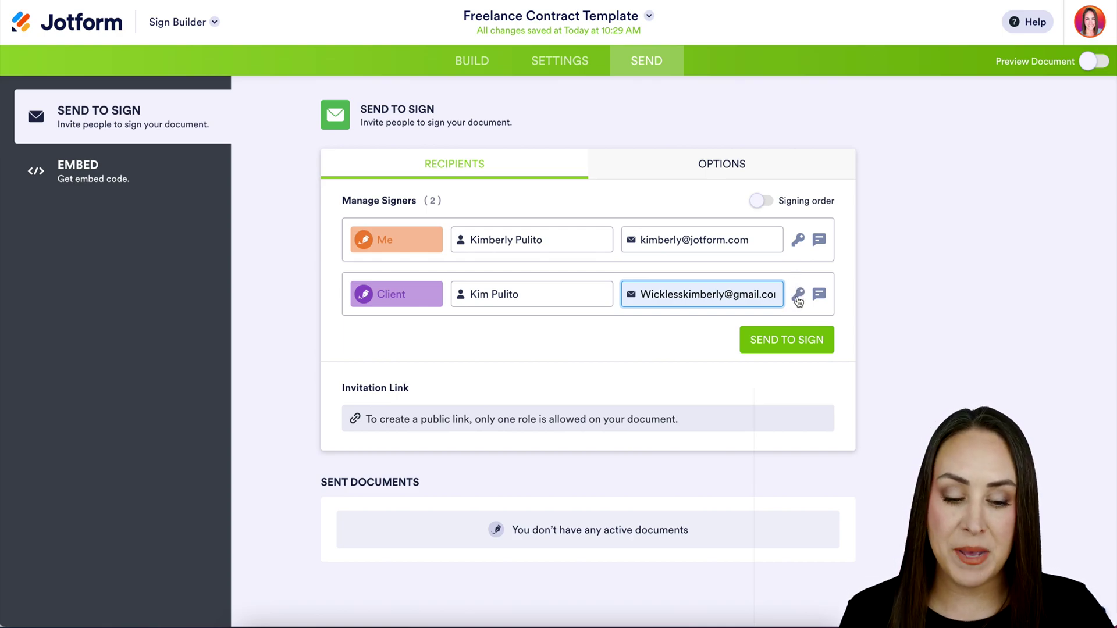
left_click(798, 298)
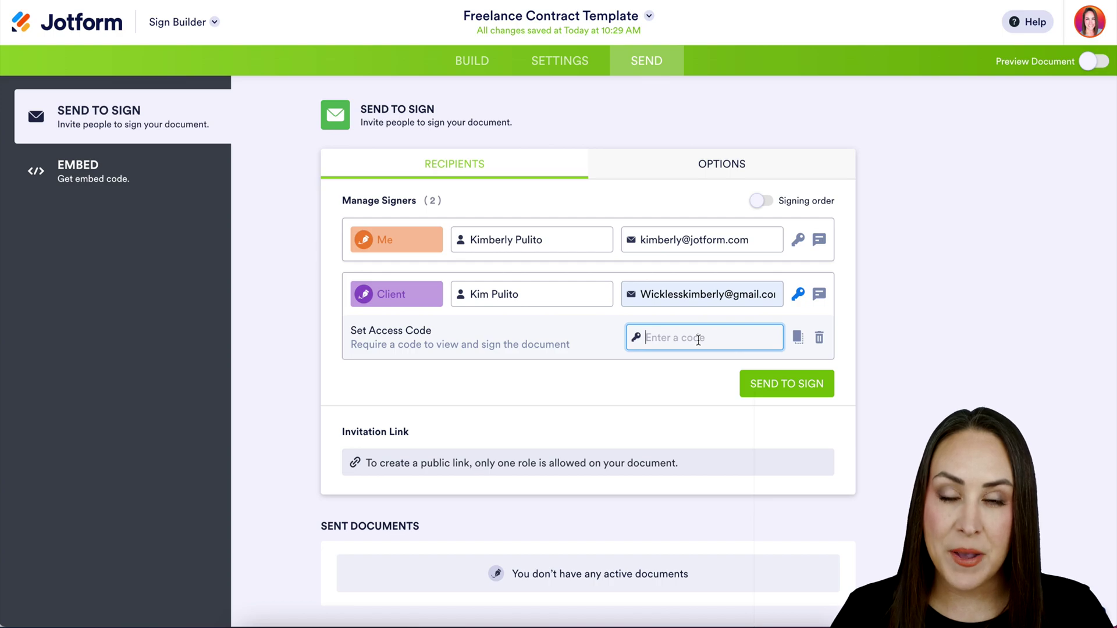
type("123")
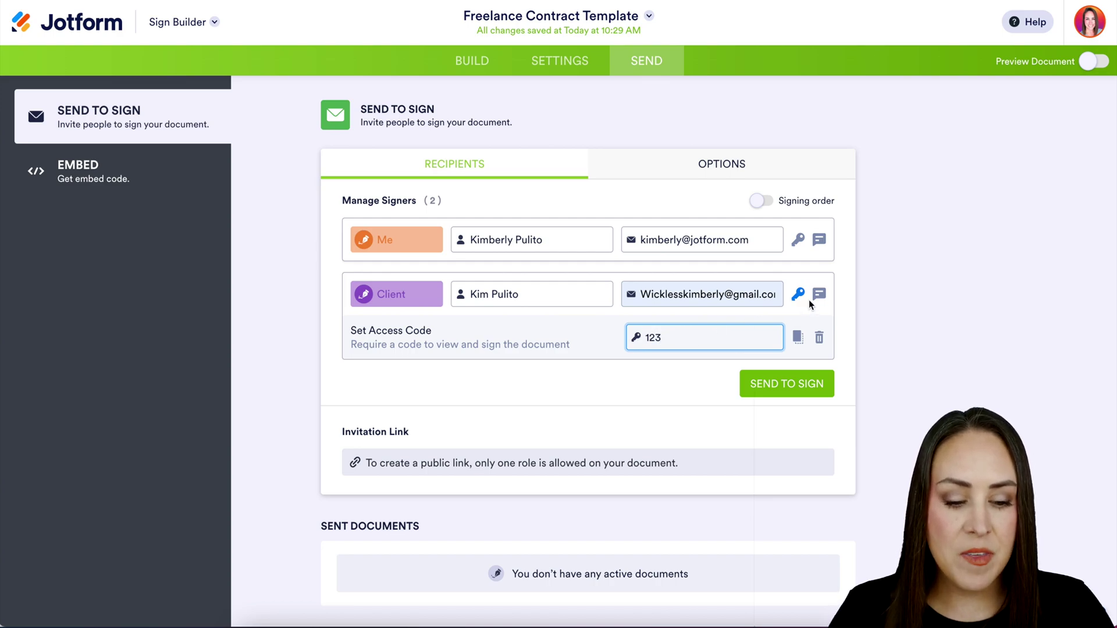
left_click(819, 294)
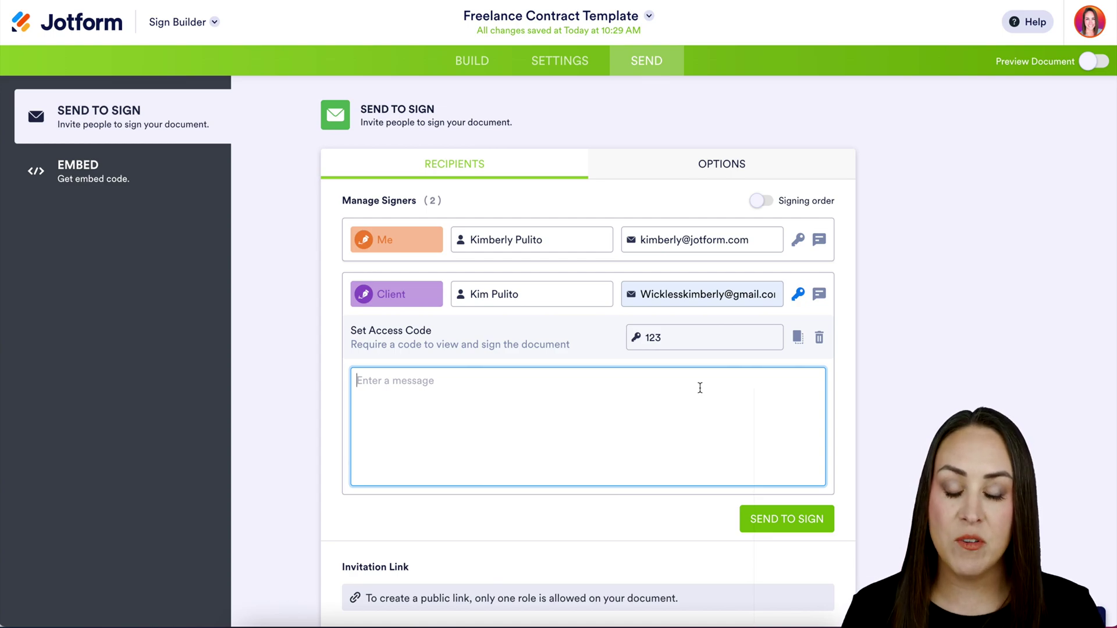
type("Passco")
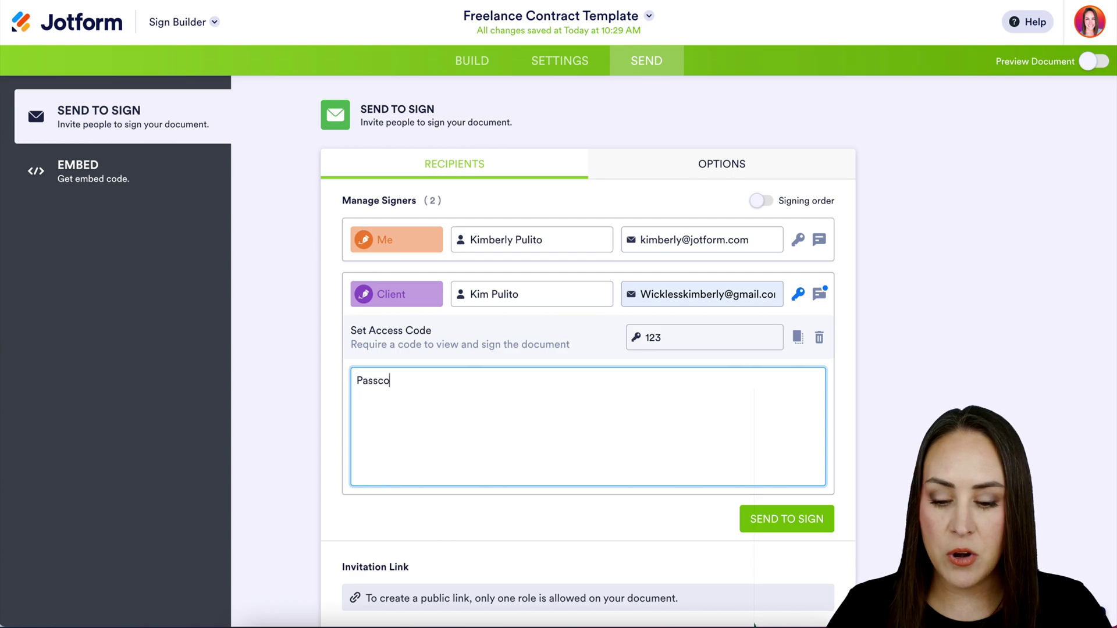
type("de is 123")
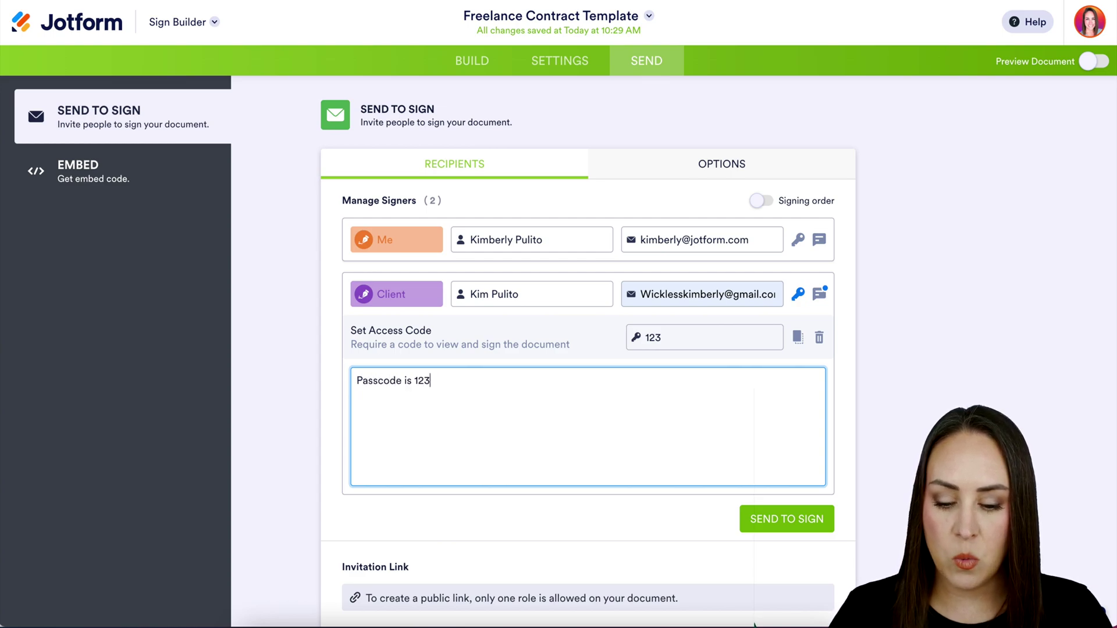
left_click(818, 300)
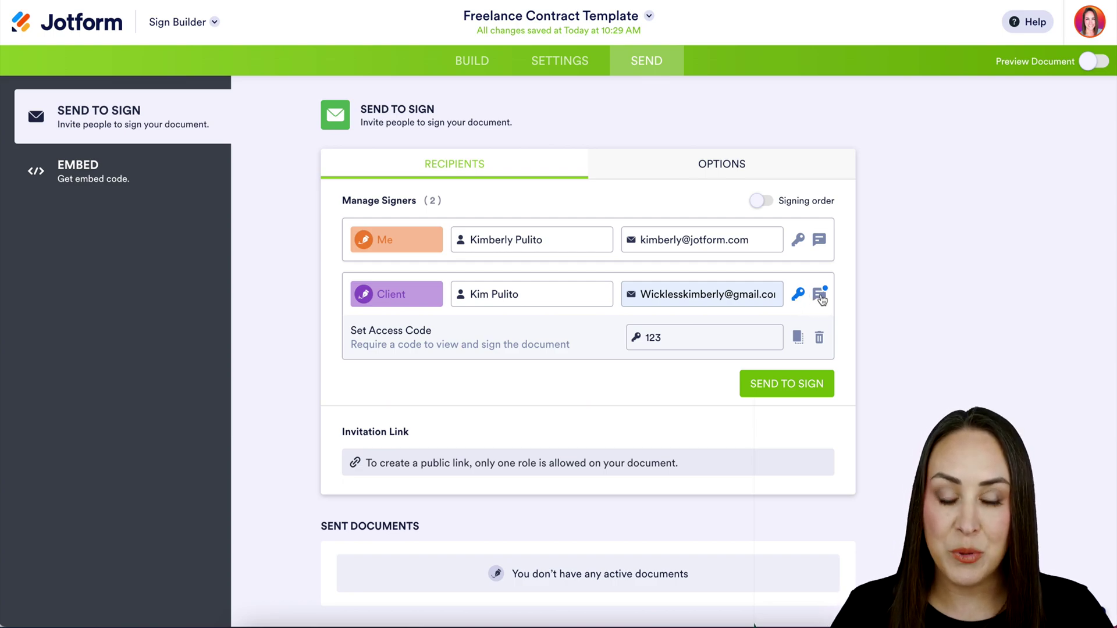
left_click(795, 158)
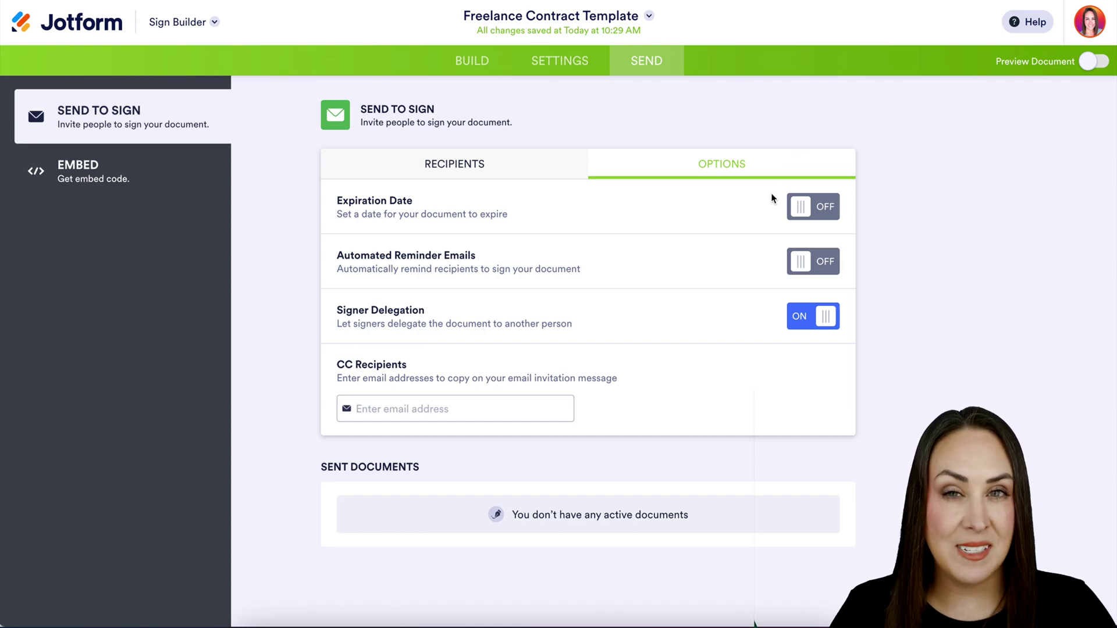
Turn off signer delegation and enforce signing order with Me signing first.
left_click(812, 323)
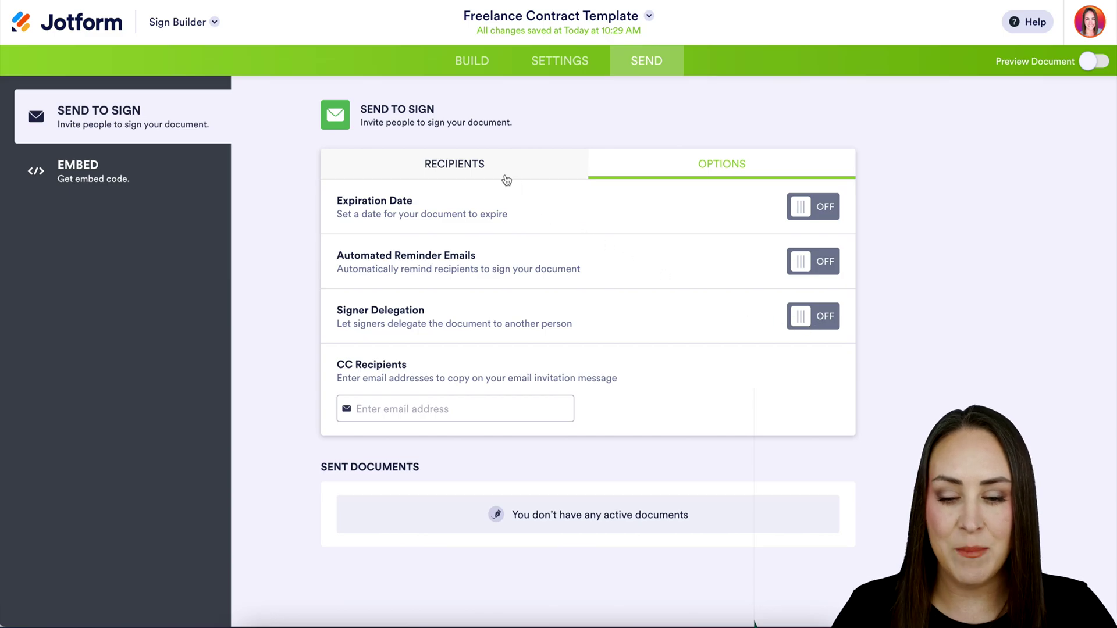
left_click(472, 174)
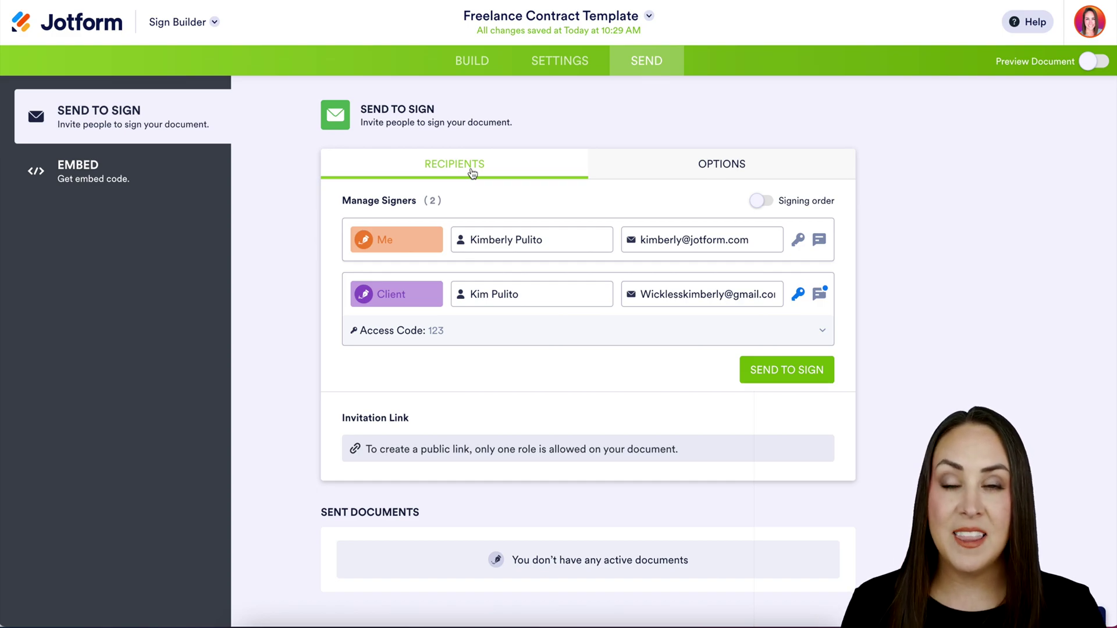
left_click(763, 201)
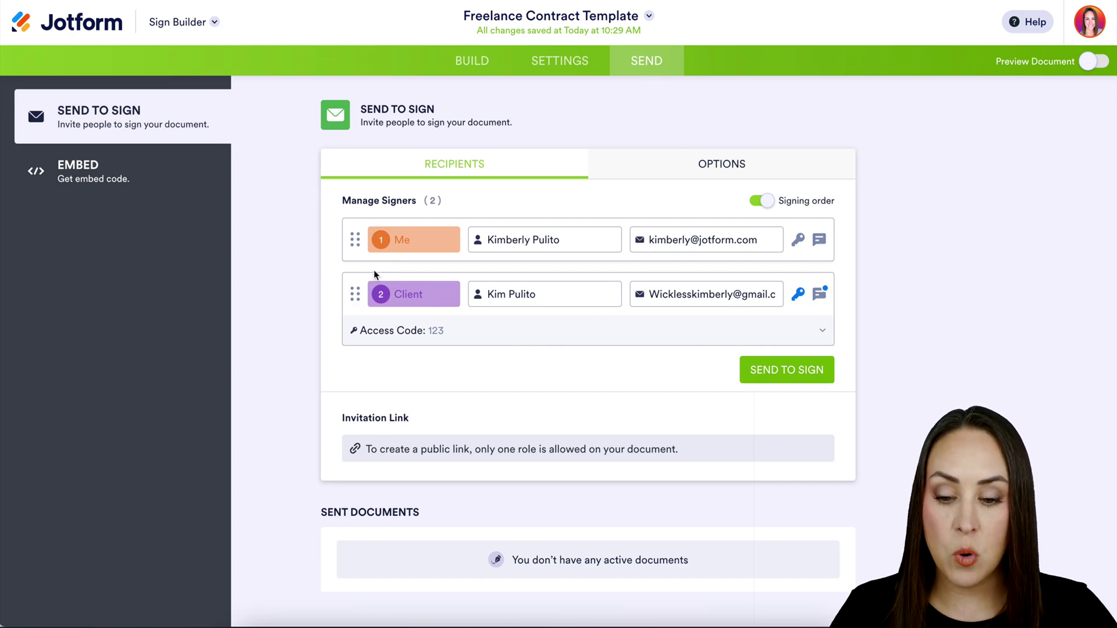
mouse_move(353, 239)
left_mouse_down()
mouse_move(352, 321)
mouse_move(346, 247)
left_mouse_up()
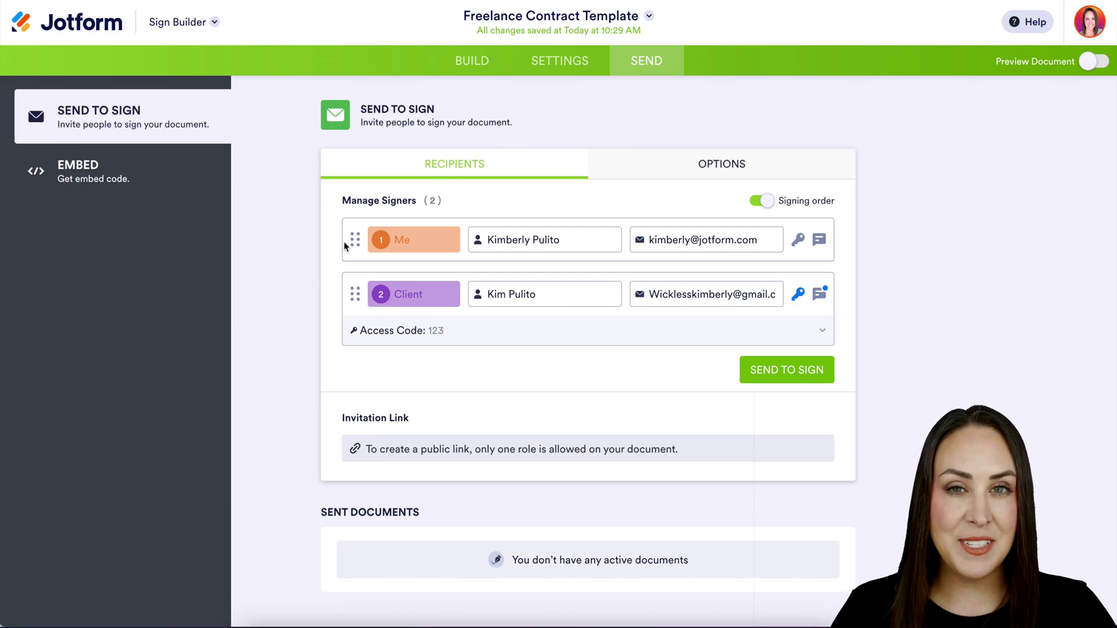
Send the contract for signature and open it from the Gmail invitation.
left_click(787, 373)
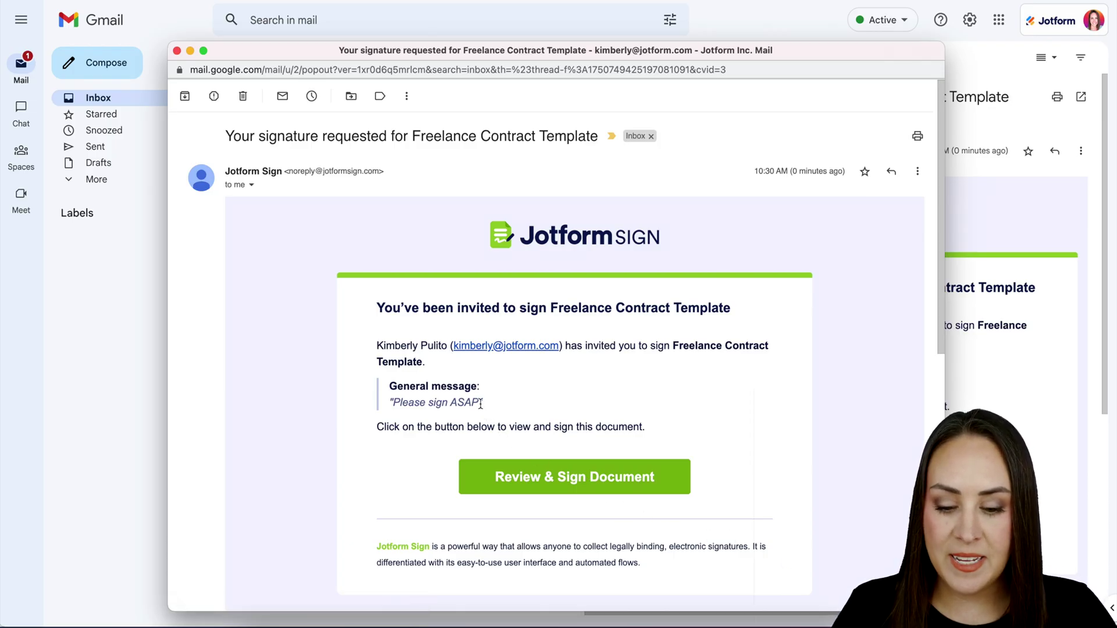
left_click_drag(484, 403, 396, 403)
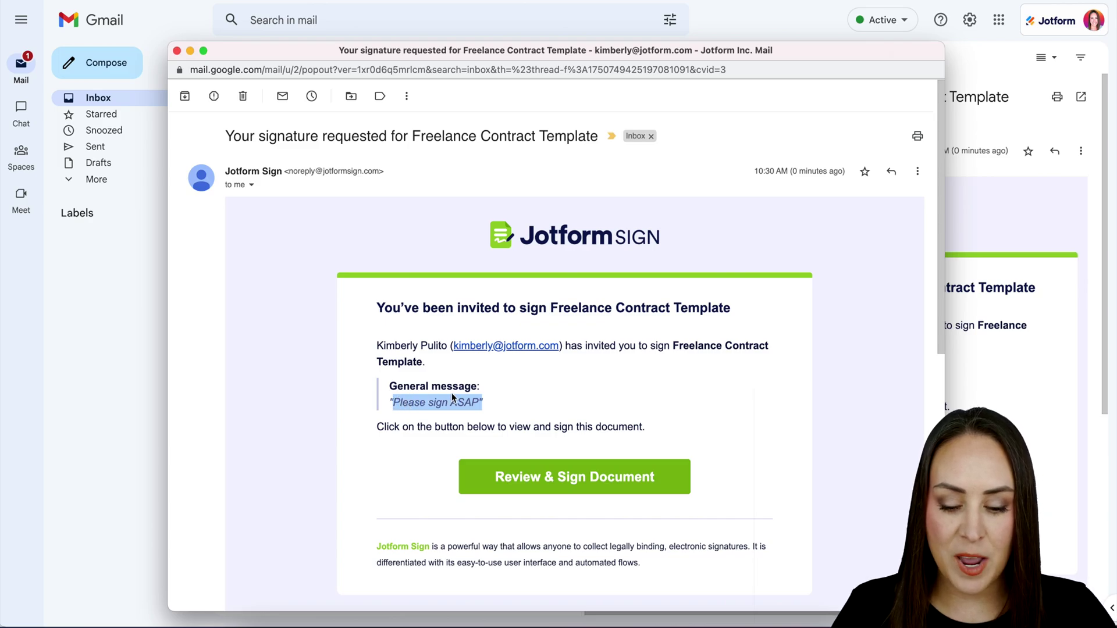
left_click(602, 493)
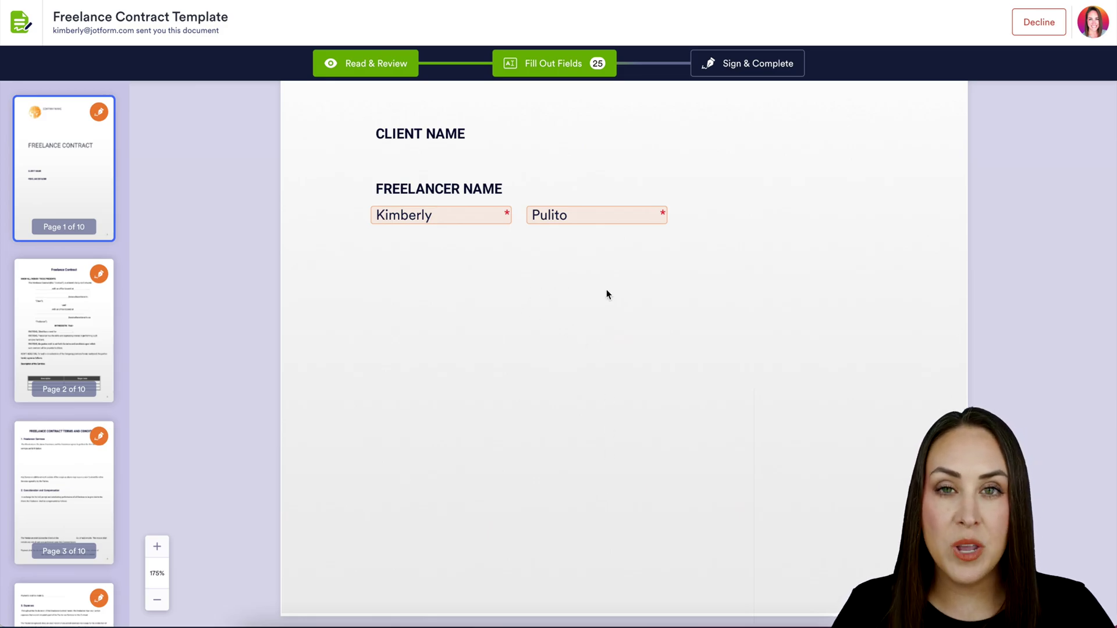
Scroll down to the Freelancer signature field and begin adding the signature.
scroll(725, 336, "down", 15)
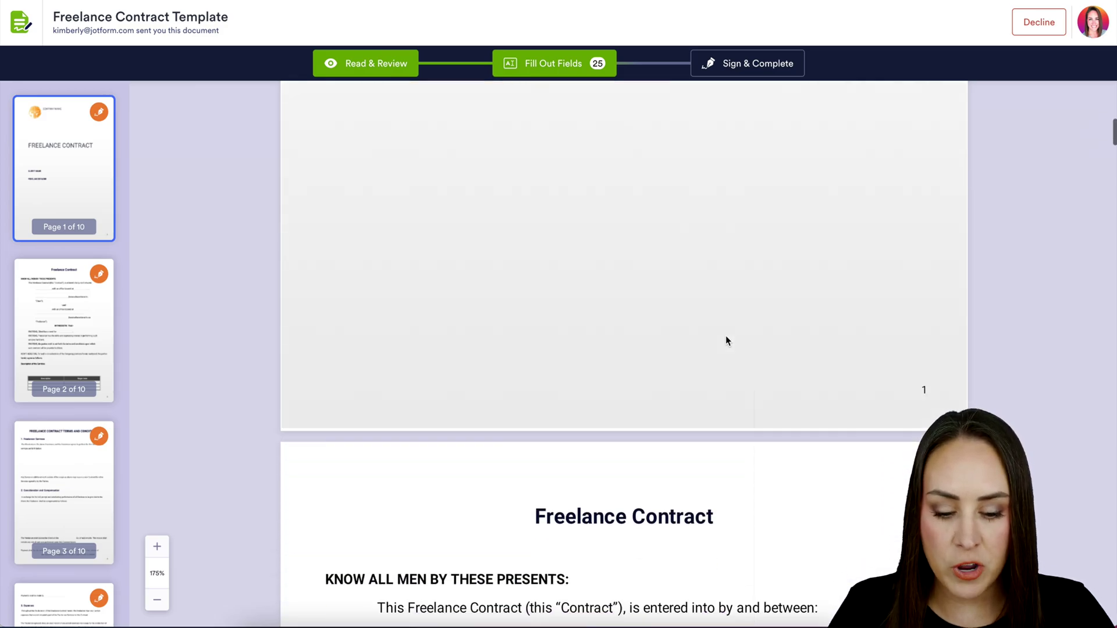
scroll(673, 343, "down", 15)
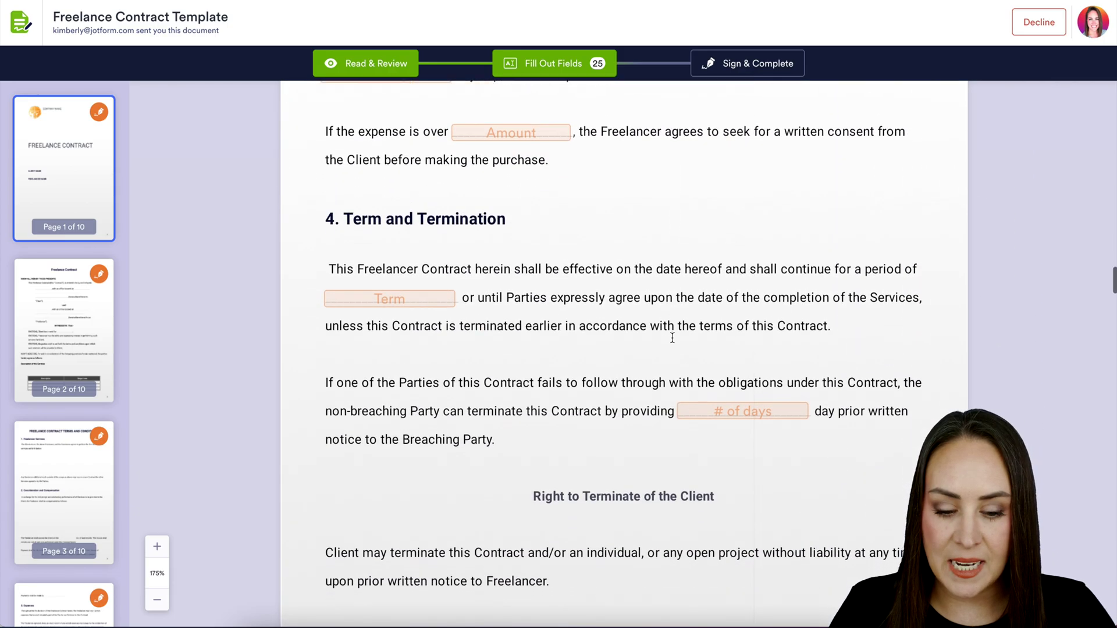
scroll(673, 343, "down", 15)
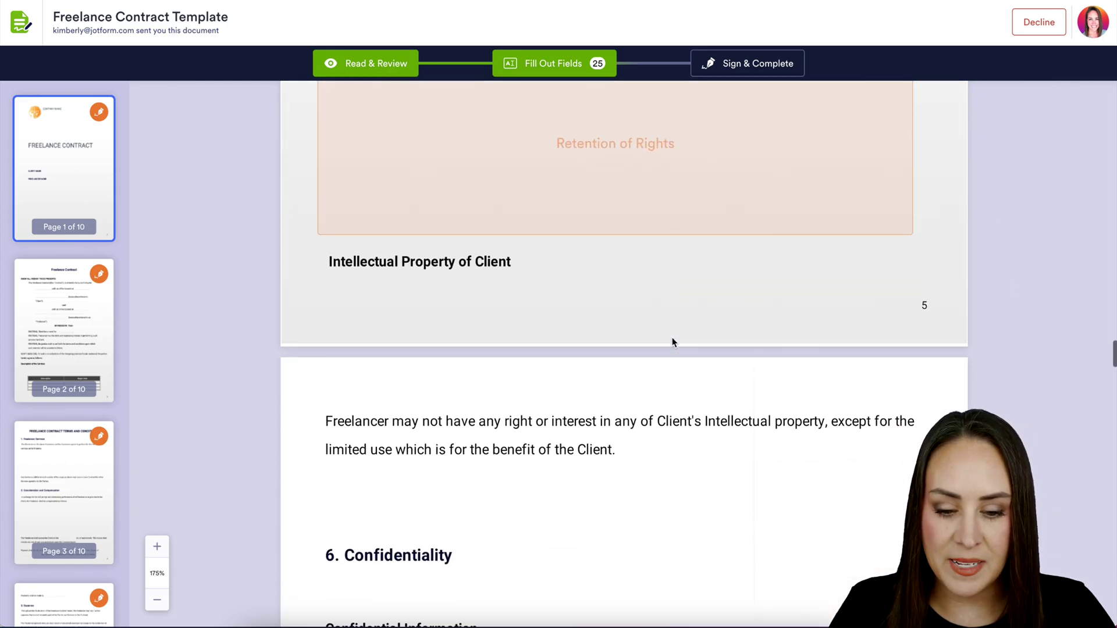
scroll(673, 342, "down", 15)
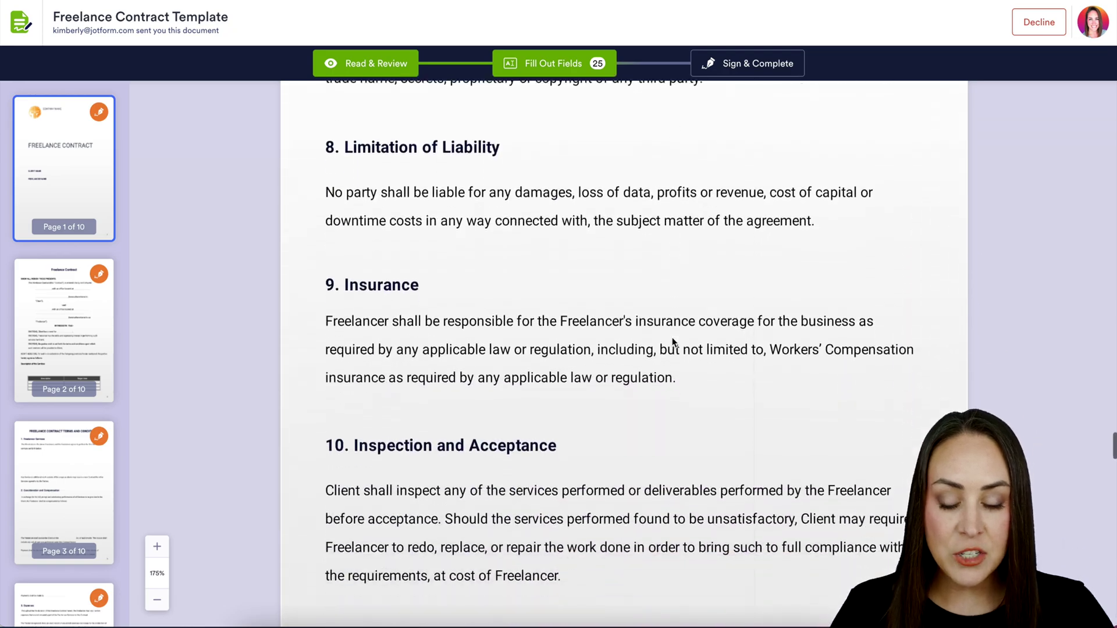
scroll(672, 343, "down", 15)
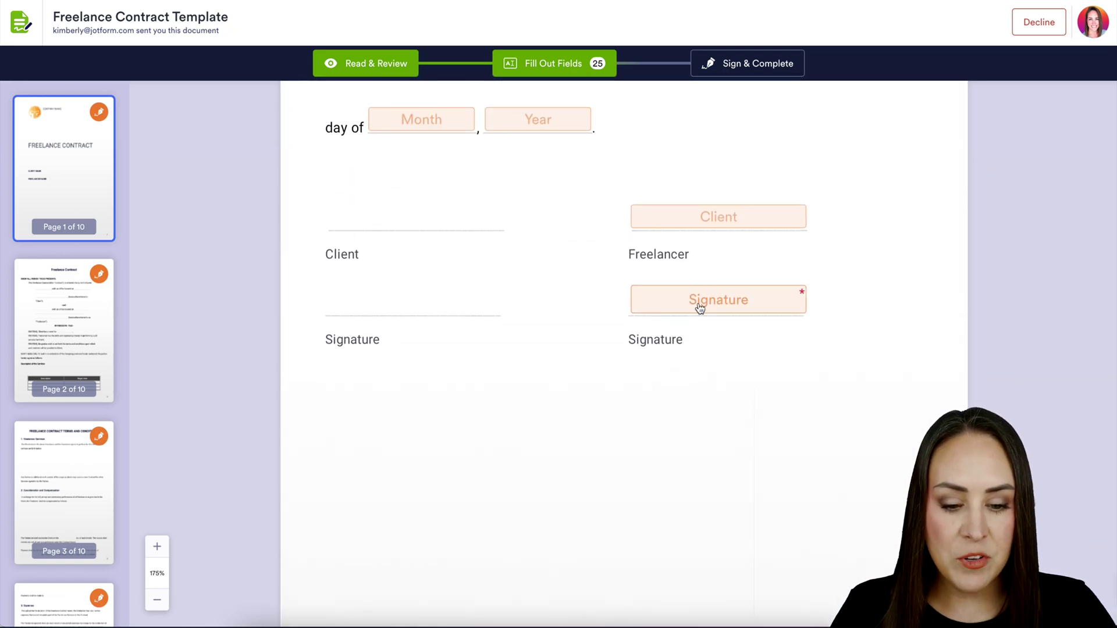
left_click(700, 309)
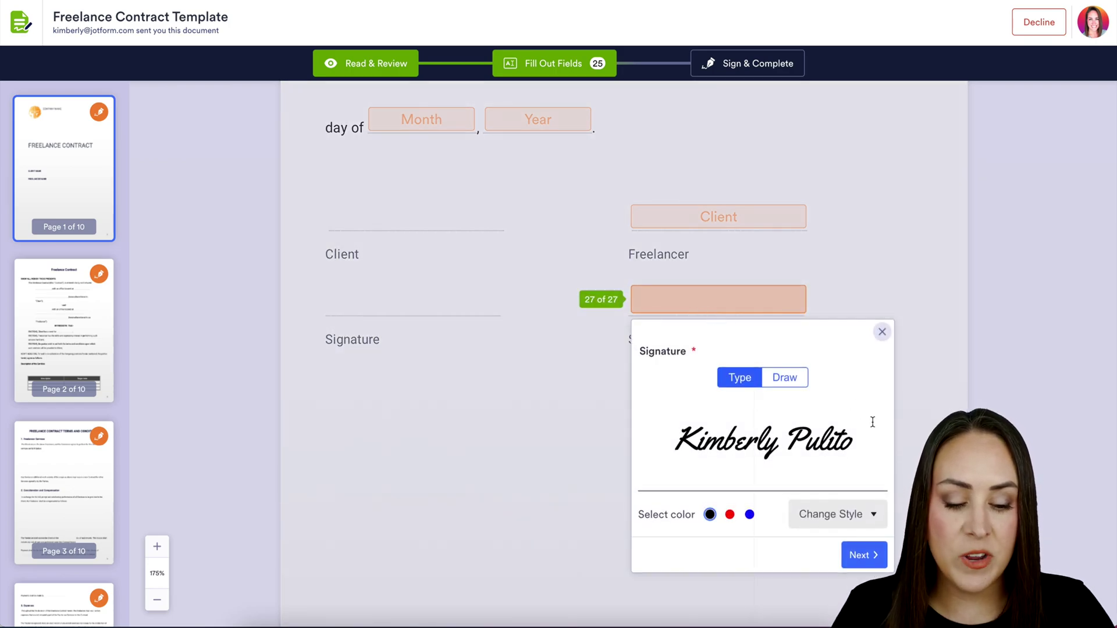
Draw a blue signature in the field, then Sign & Complete and accept the terms.
left_click(853, 517)
left_click(847, 451)
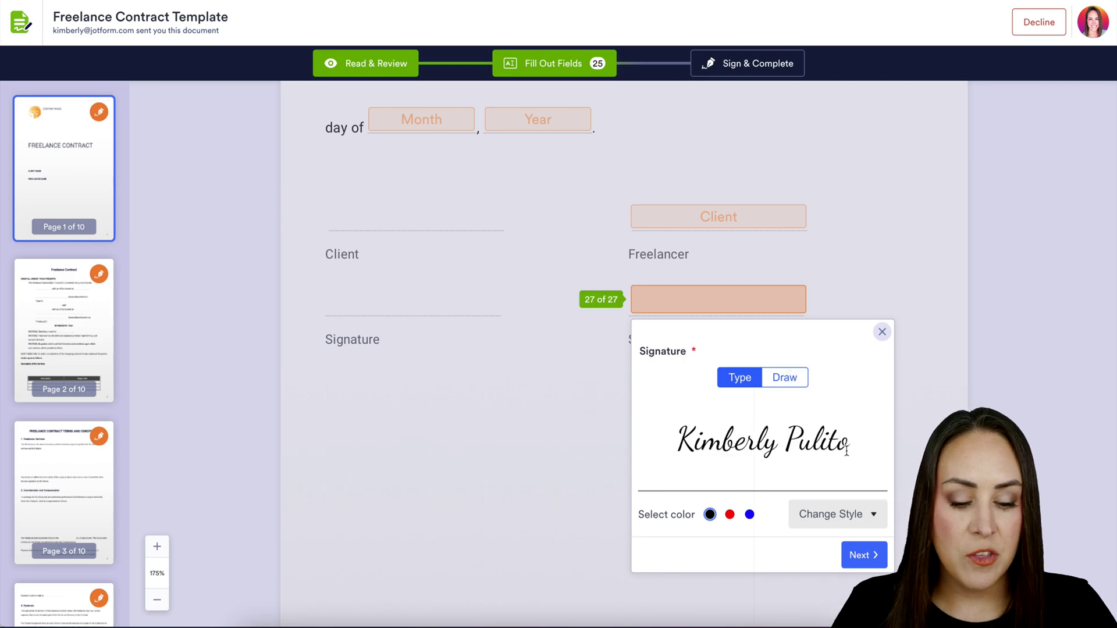
left_click(750, 515)
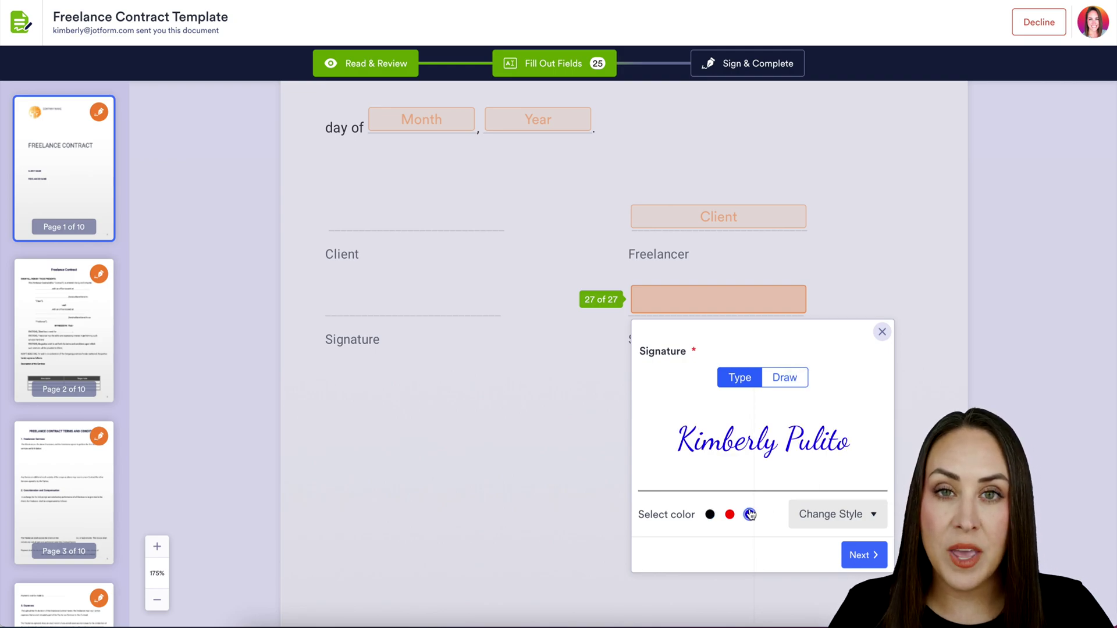
left_click(785, 384)
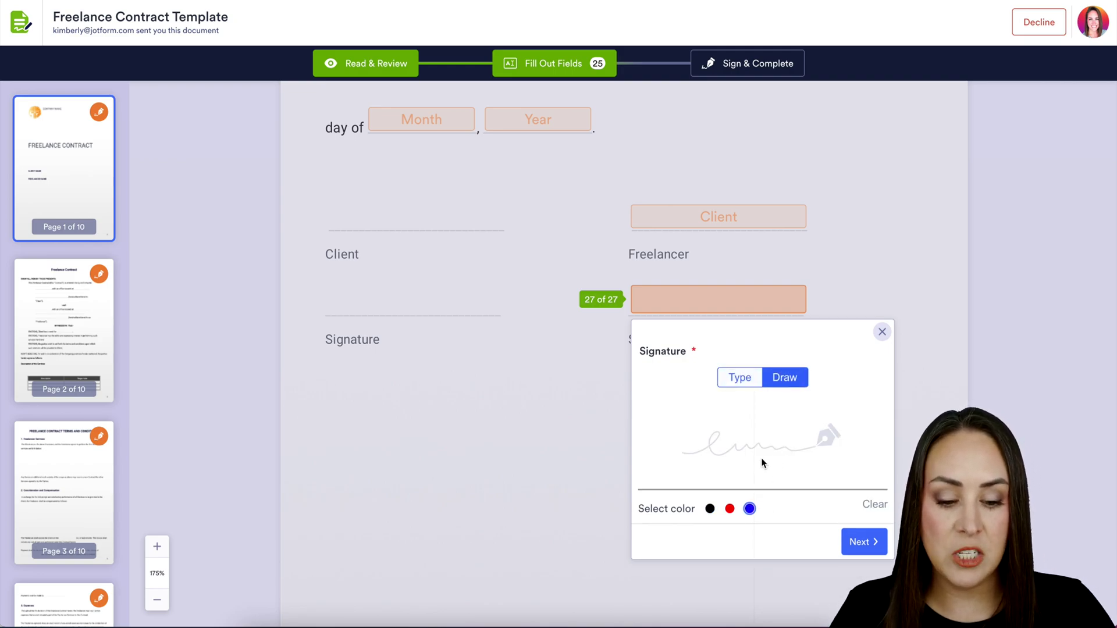
mouse_move(780, 409)
left_mouse_down()
mouse_move(754, 458)
mouse_move(790, 442)
left_mouse_up()
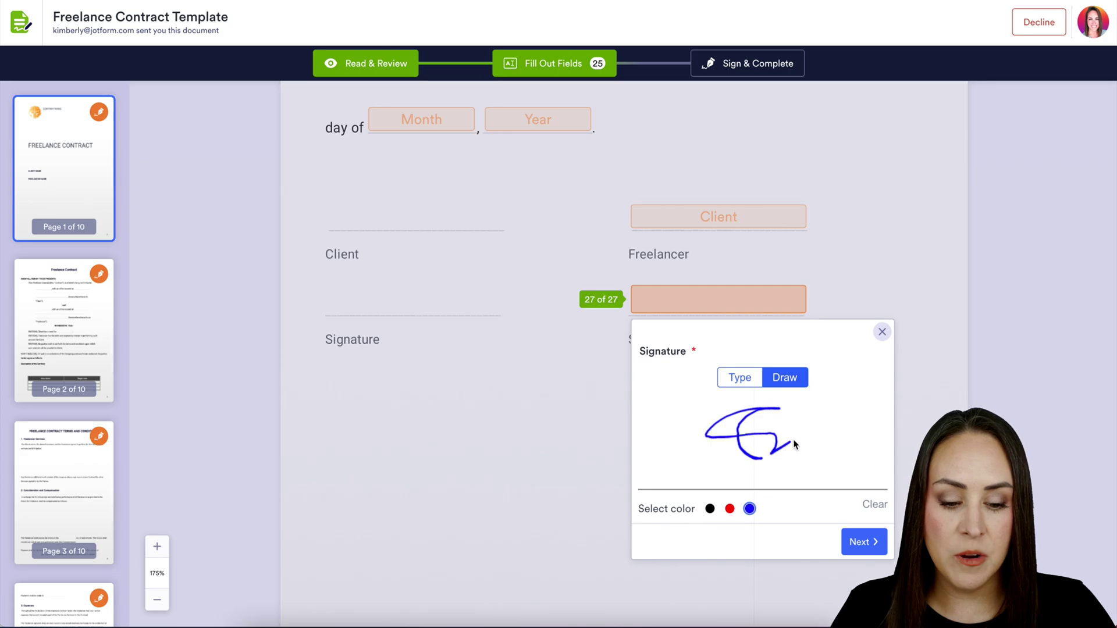
left_click(883, 333)
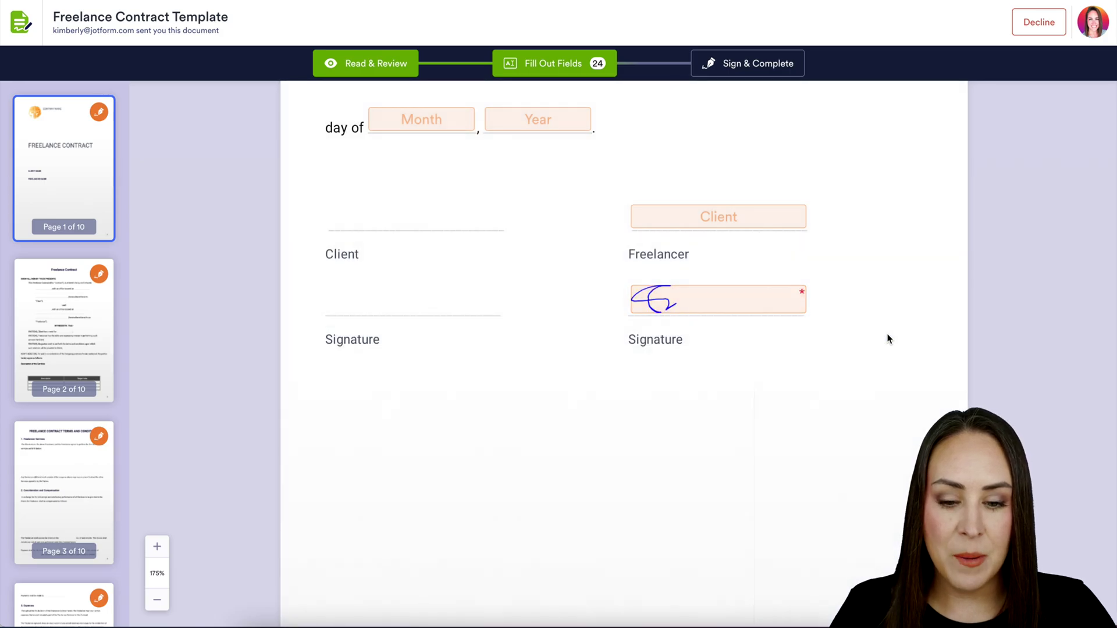
left_click(743, 55)
left_click(732, 420)
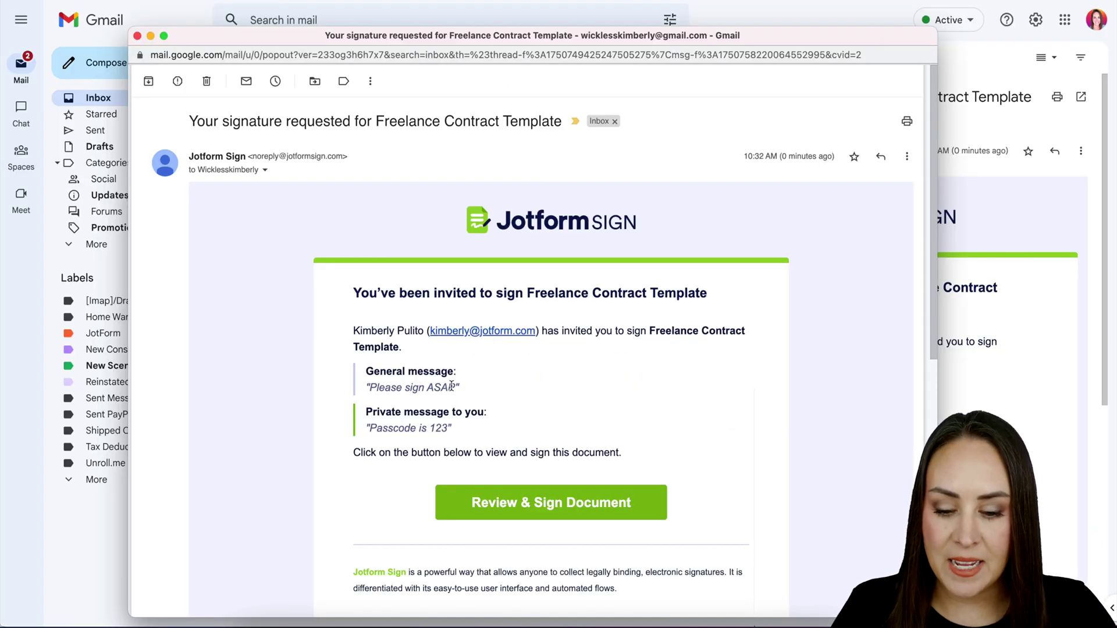
Highlight the 'Please sign ASAP' general message and the private access-code message in the invitation.
left_click_drag(454, 387, 373, 386)
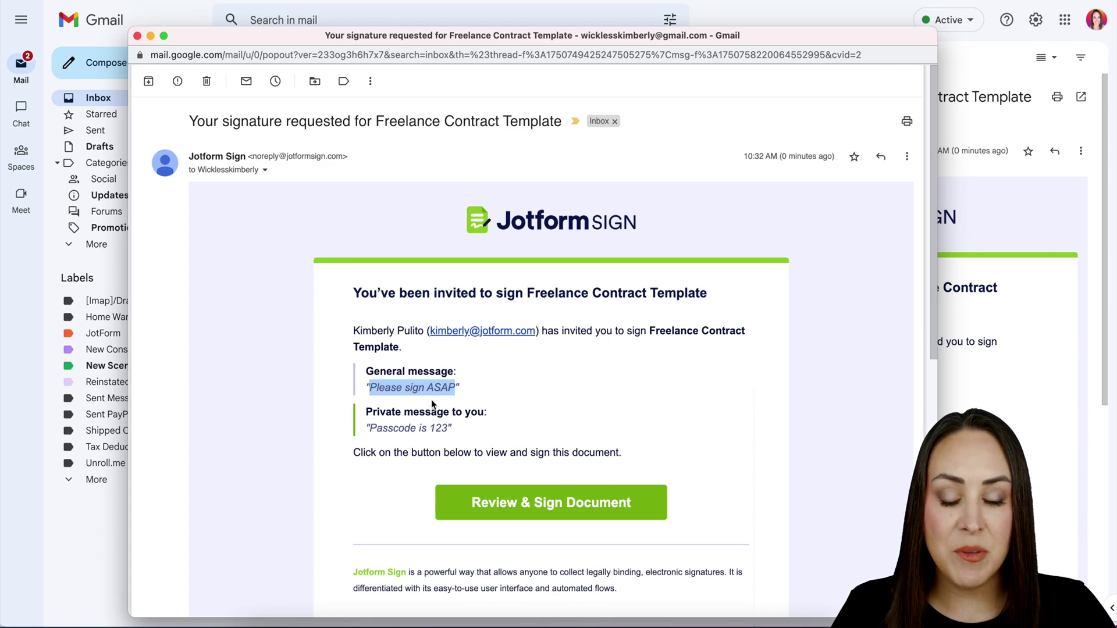
left_click_drag(454, 429, 372, 432)
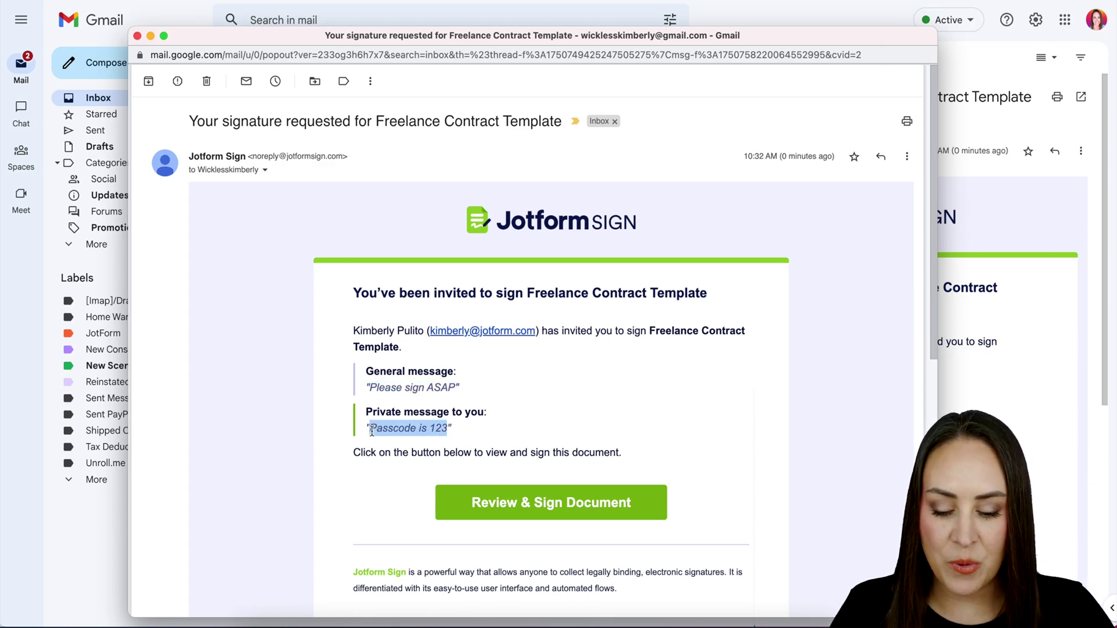
Open the contract from the email and unlock it with the emailed access code.
left_click(581, 504)
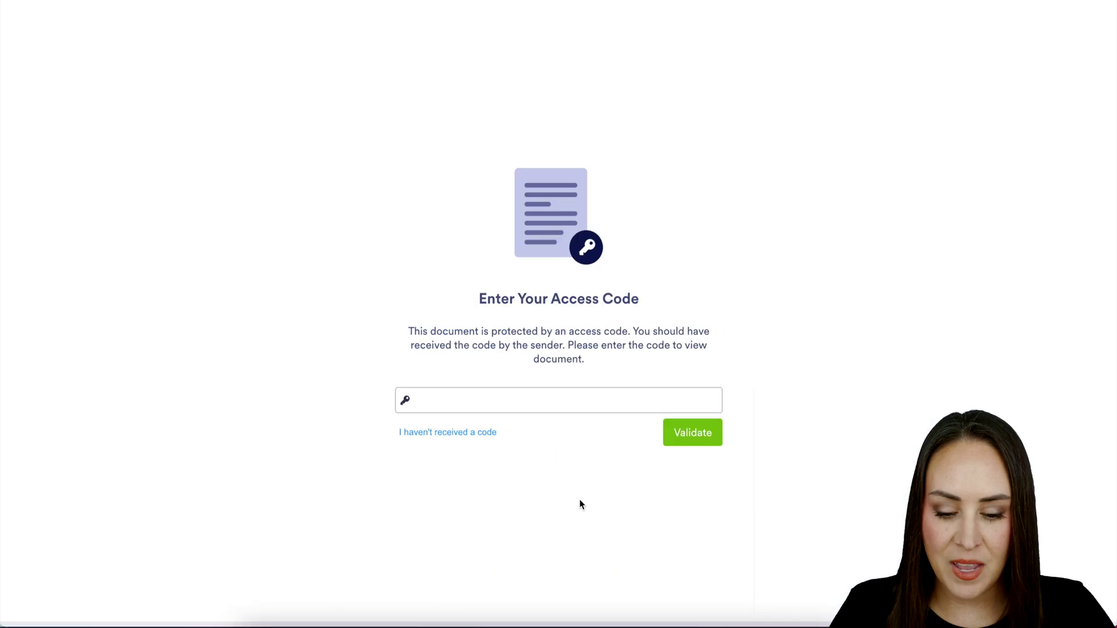
left_click(552, 411)
type("123")
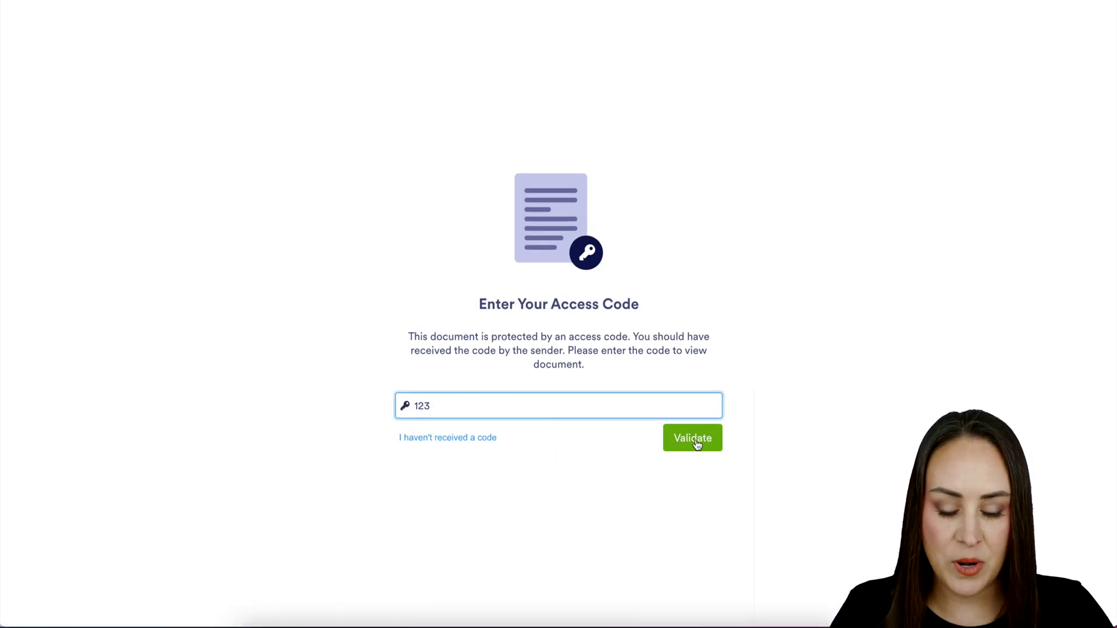
left_click(696, 438)
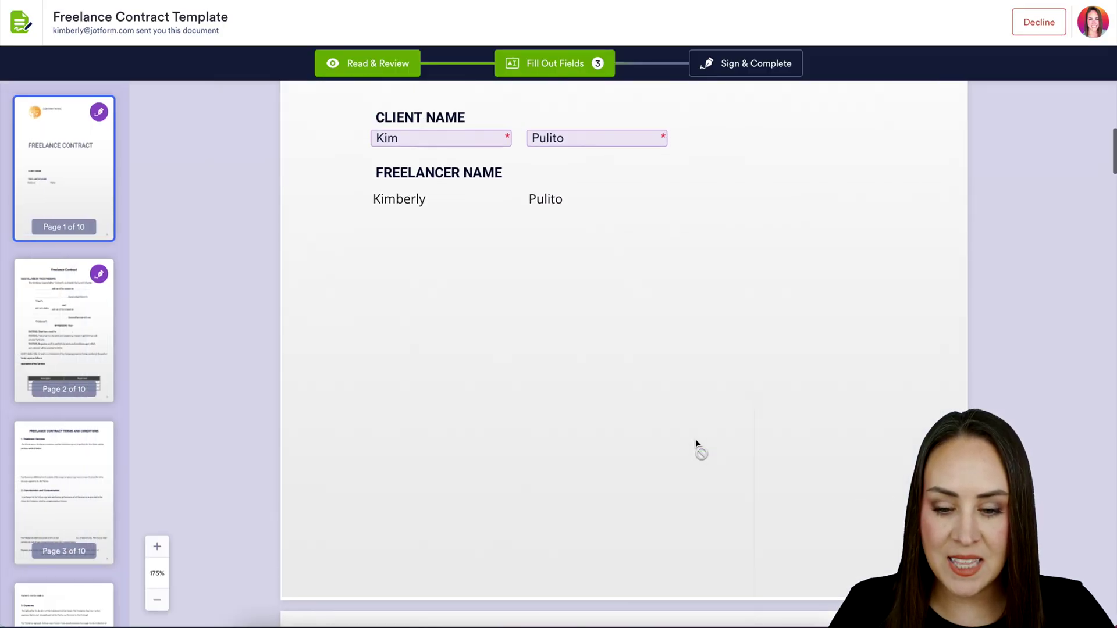
Apply the client's typed signature to the Client Signature field, then sign, accept and send.
scroll(696, 438, "down", 20)
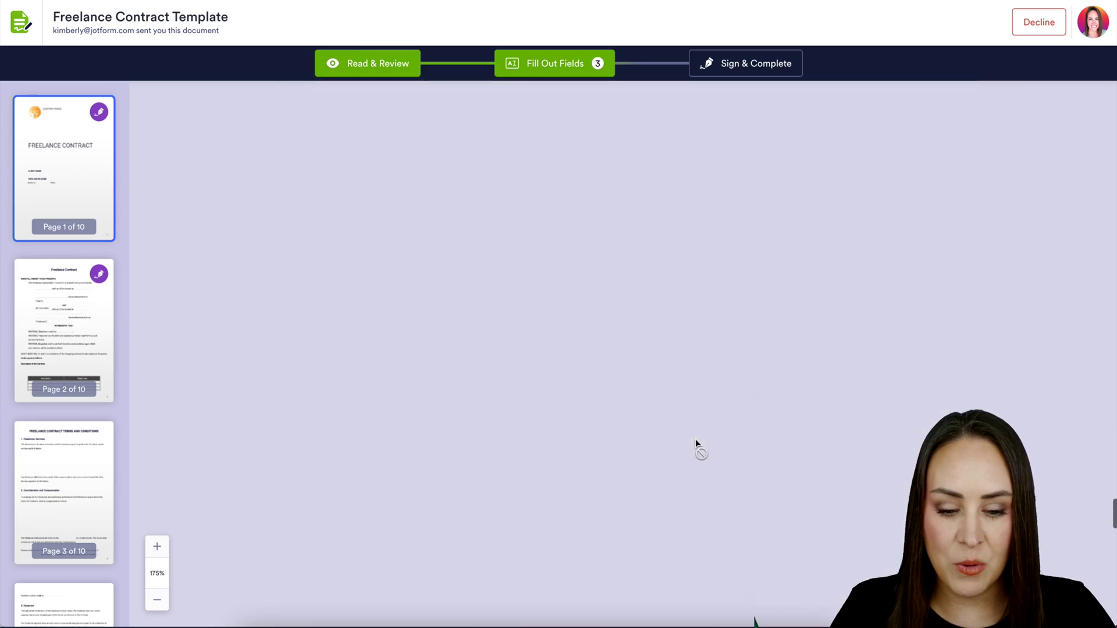
scroll(696, 439, "down", 20)
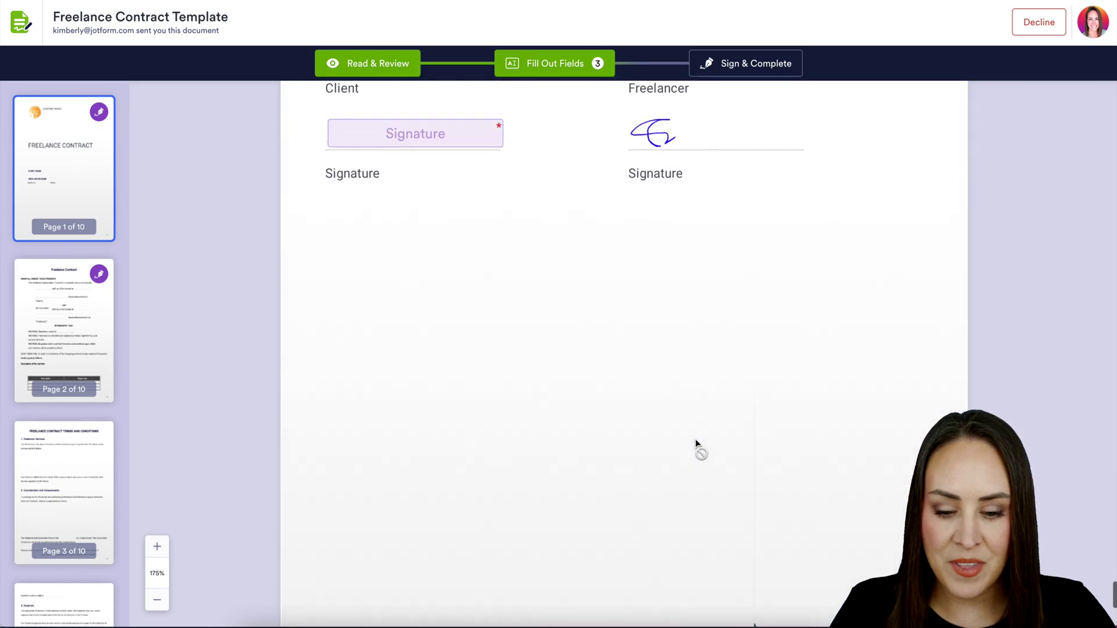
left_click(394, 282)
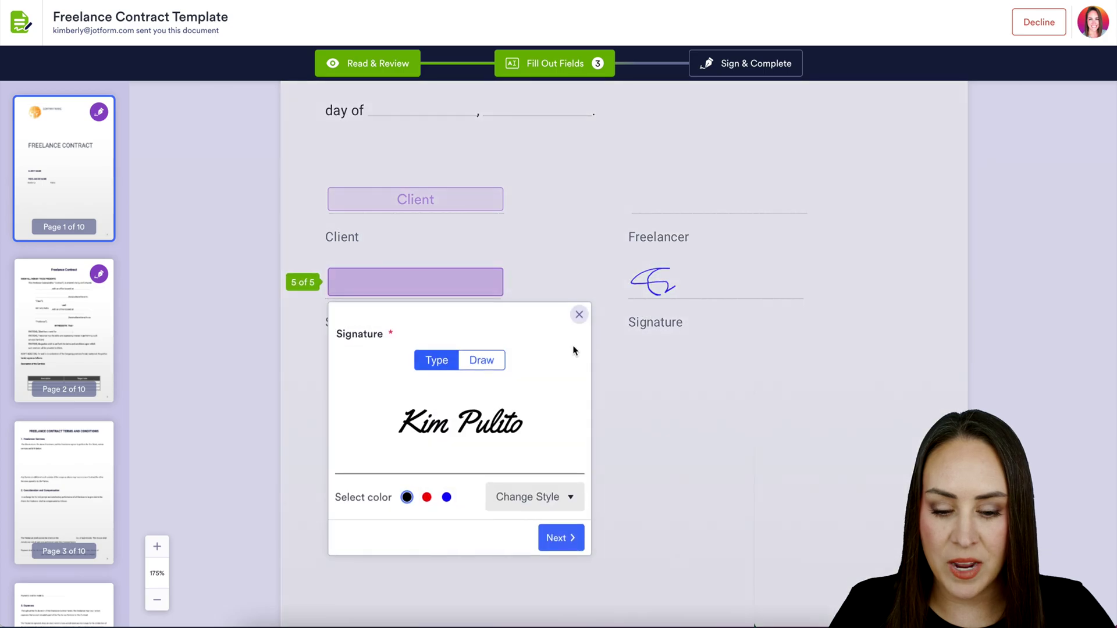
left_click(579, 316)
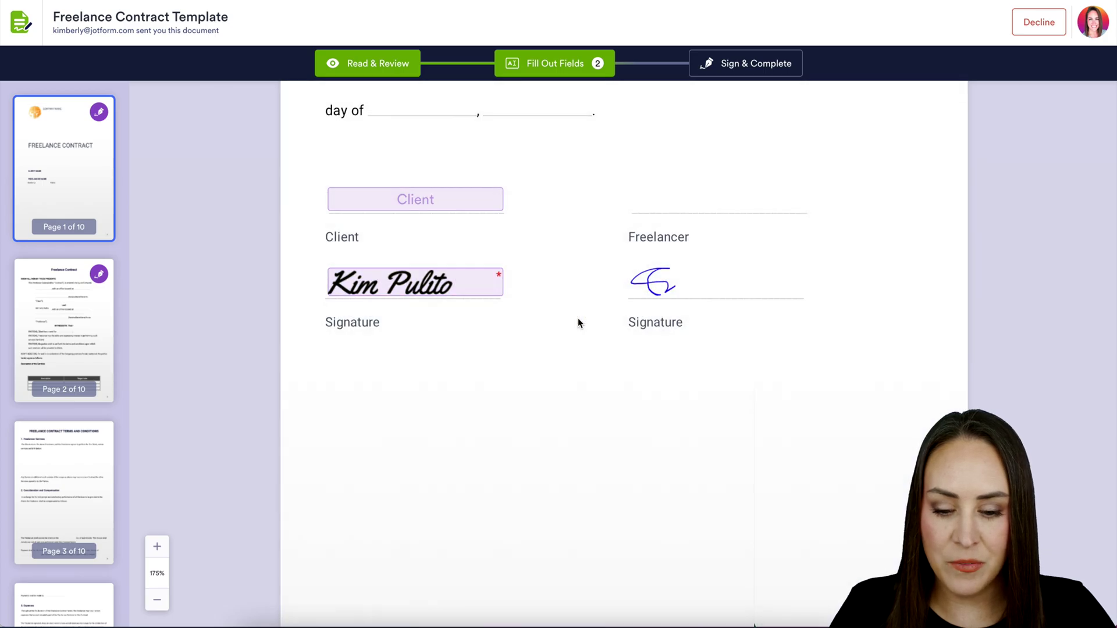
left_click(758, 71)
left_click(731, 422)
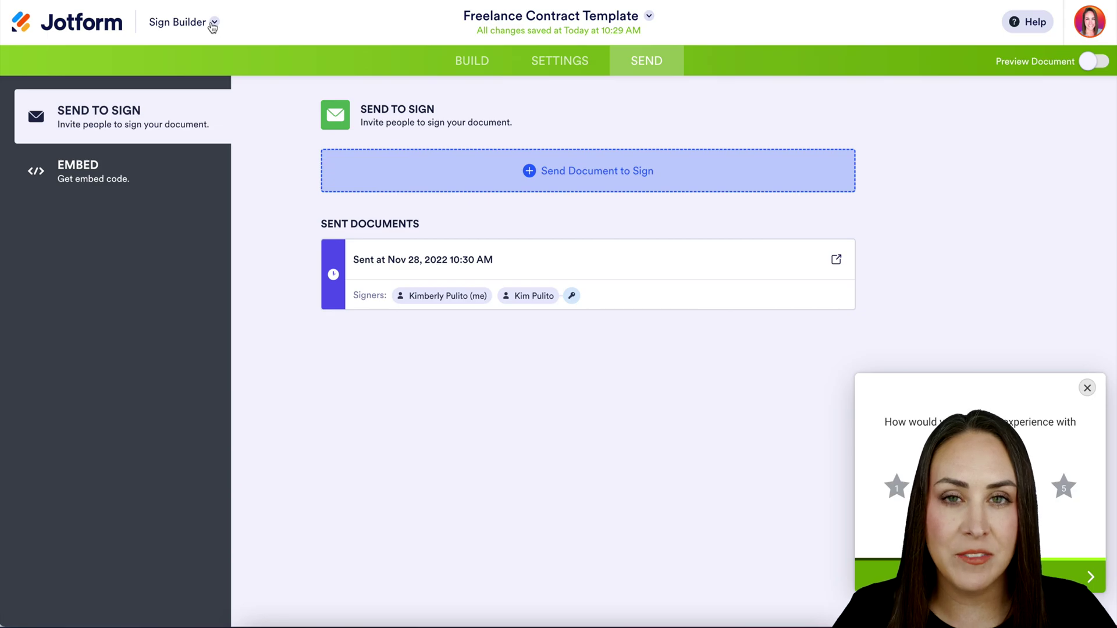
Go to the Sign Inbox and filter to Completed documents.
left_click(214, 24)
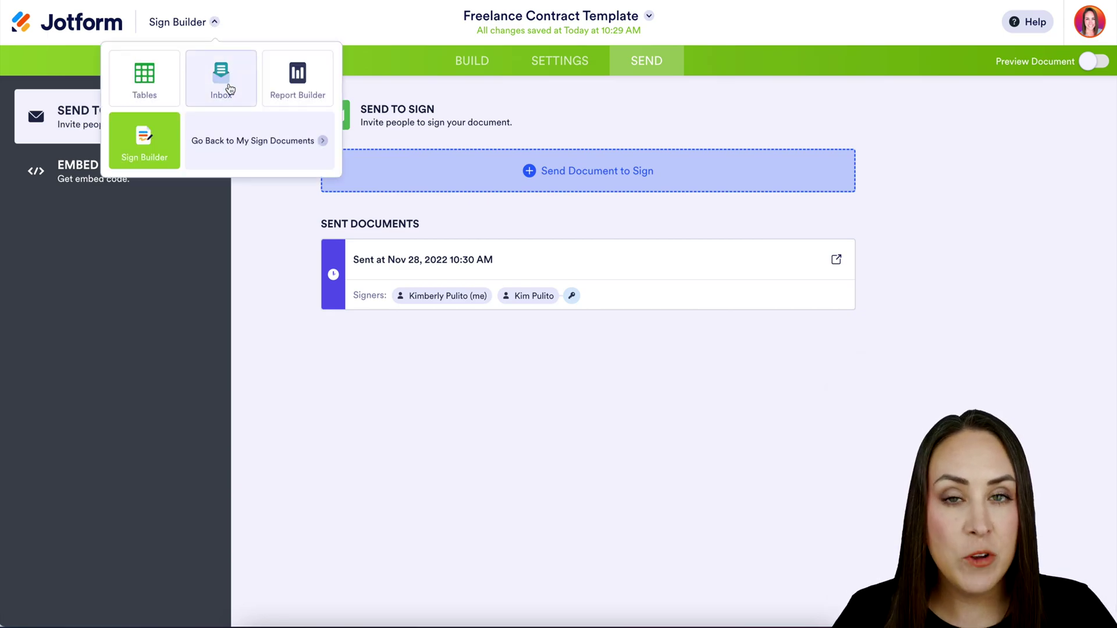
left_click(227, 85)
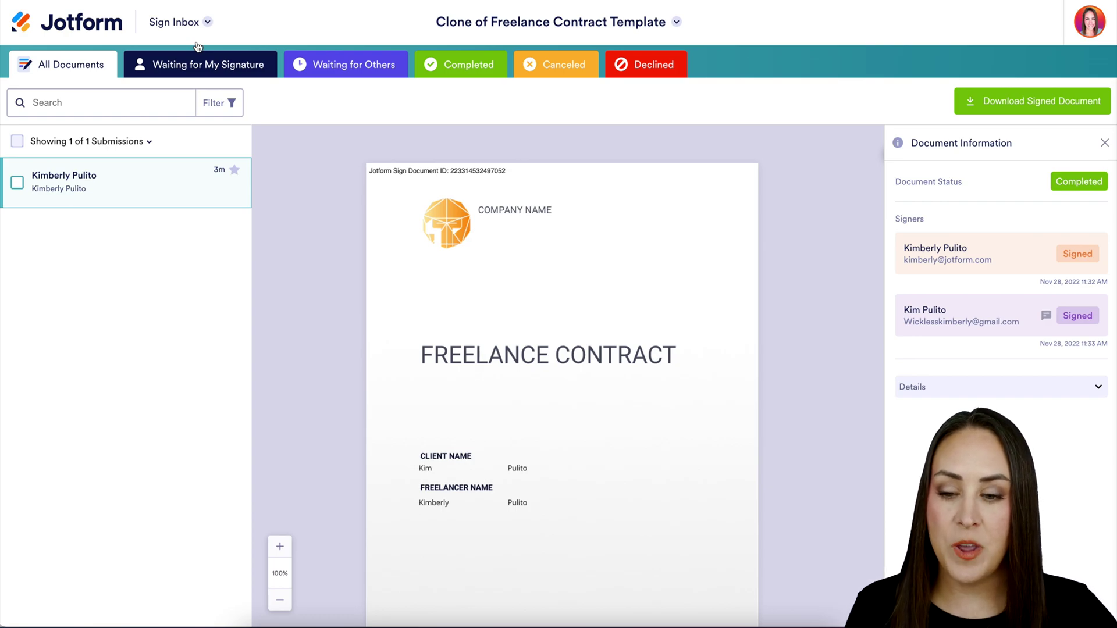
left_click(432, 62)
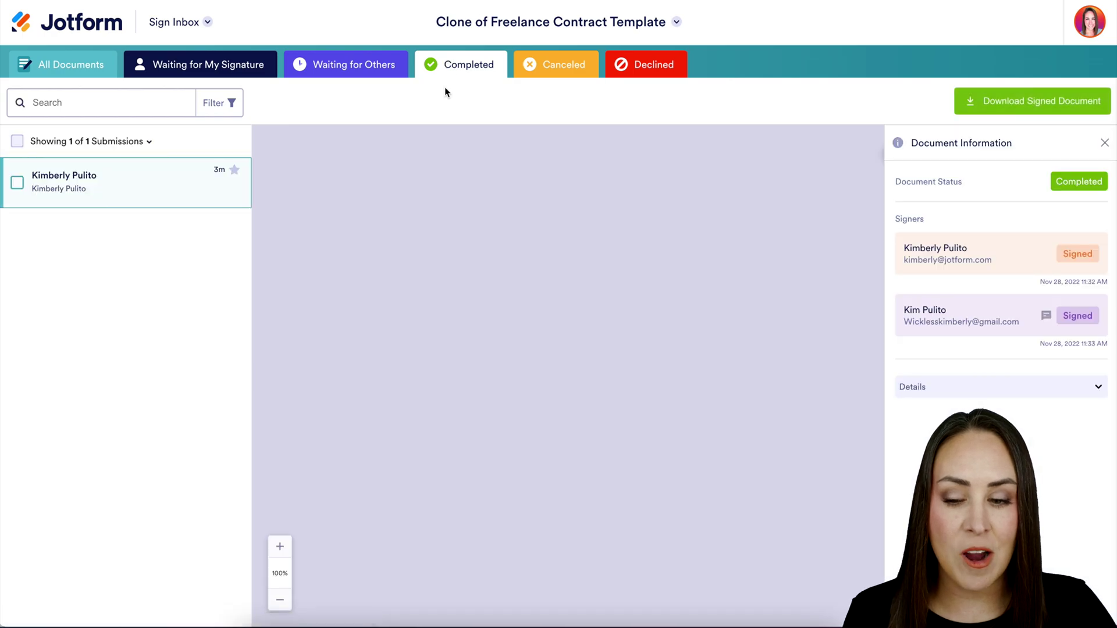
Preview the signed Freelance Contract and scroll through both signatures to the Audit Trail page.
left_click(119, 185)
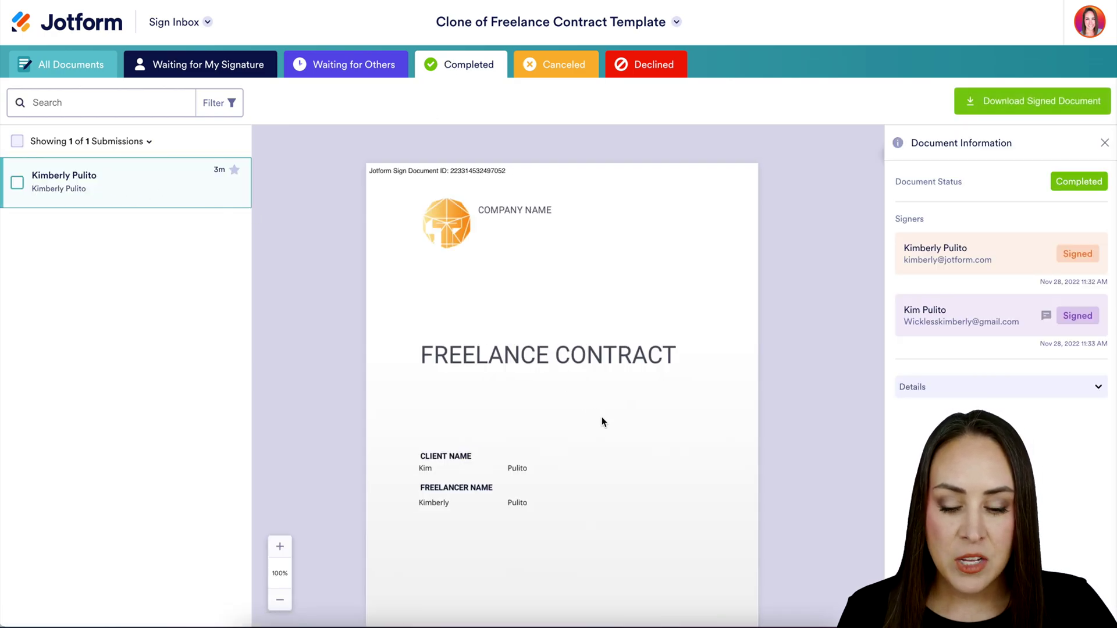
scroll(603, 420, "down", 10)
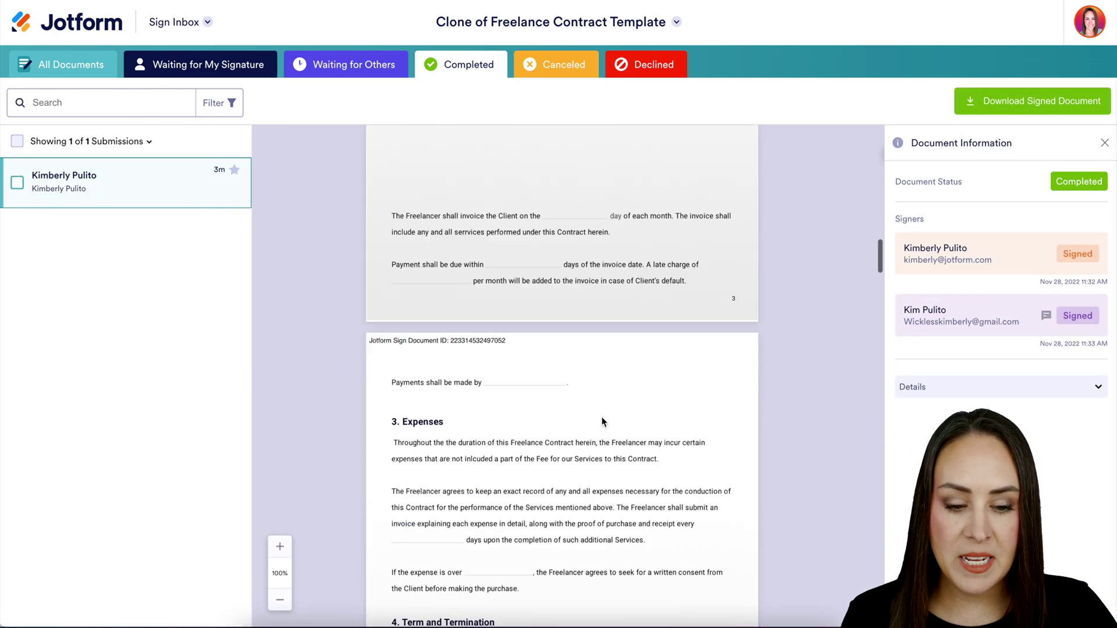
scroll(602, 418, "down", 20)
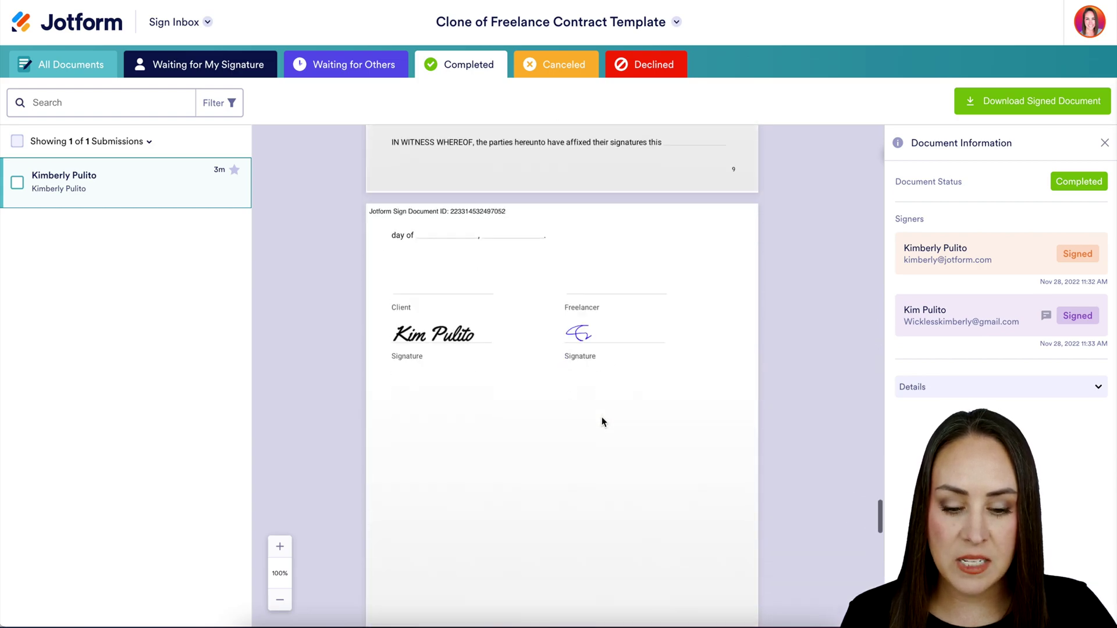
scroll(601, 419, "down", 12)
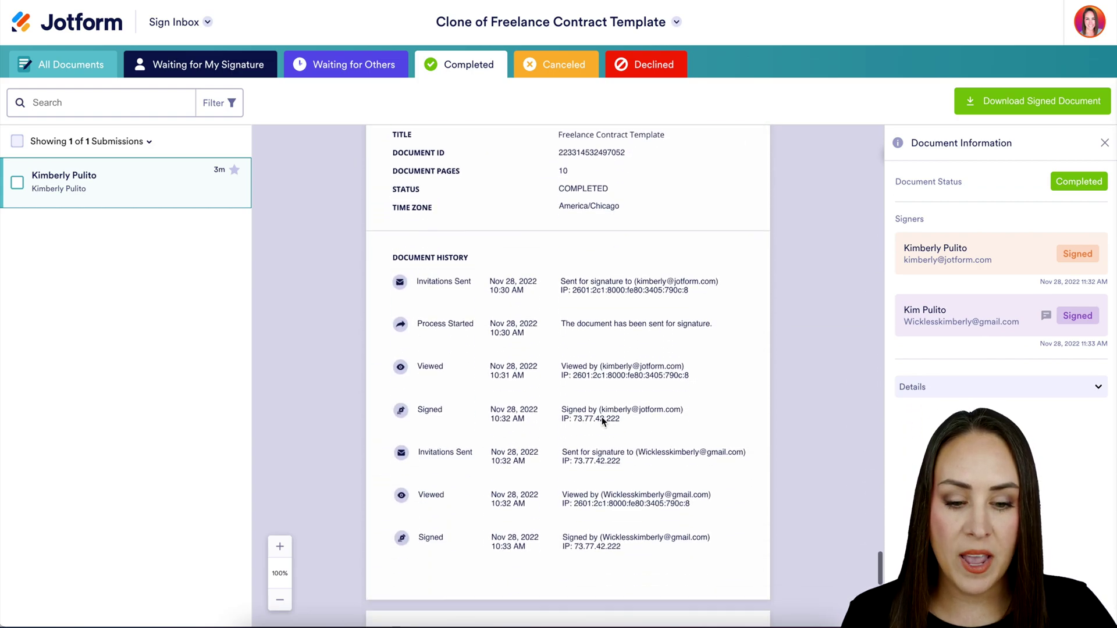
scroll(602, 417, "up", 2)
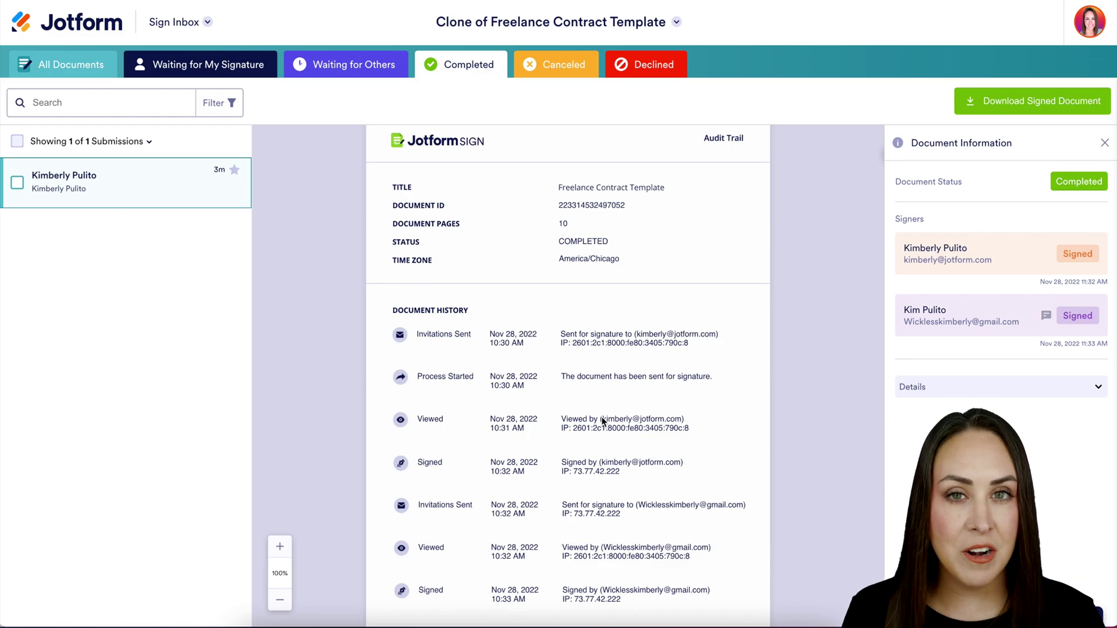